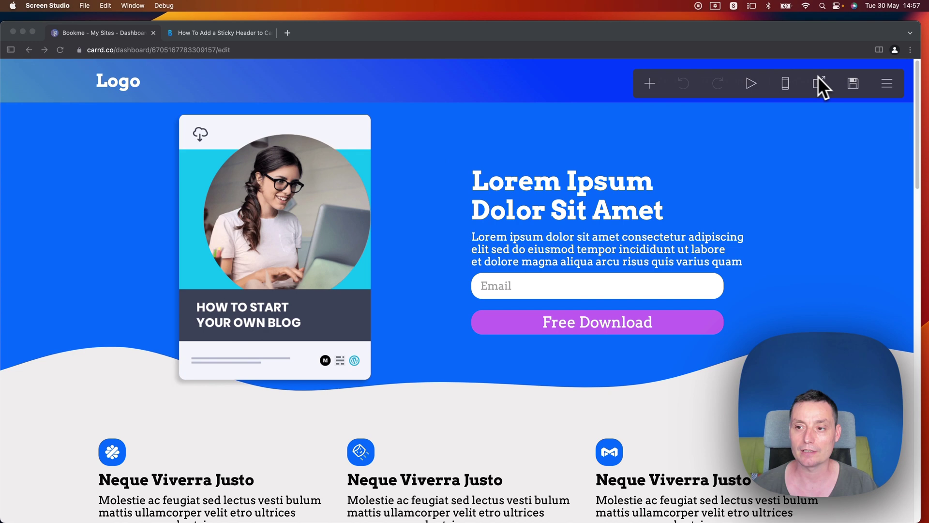
Launch the published demo site and scroll it to watch the header scroll away.
{"action": "left_click", "coordinate": [819, 85]}
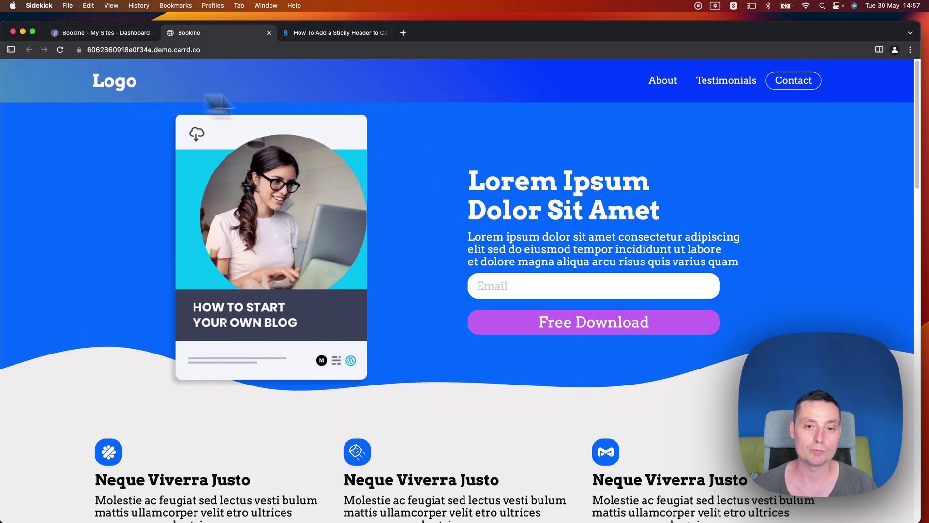
{"action": "scroll", "coordinate": [470, 103], "scroll_direction": "down", "scroll_amount": 4}
{"action": "scroll", "coordinate": [470, 103], "scroll_direction": "up", "scroll_amount": 4}
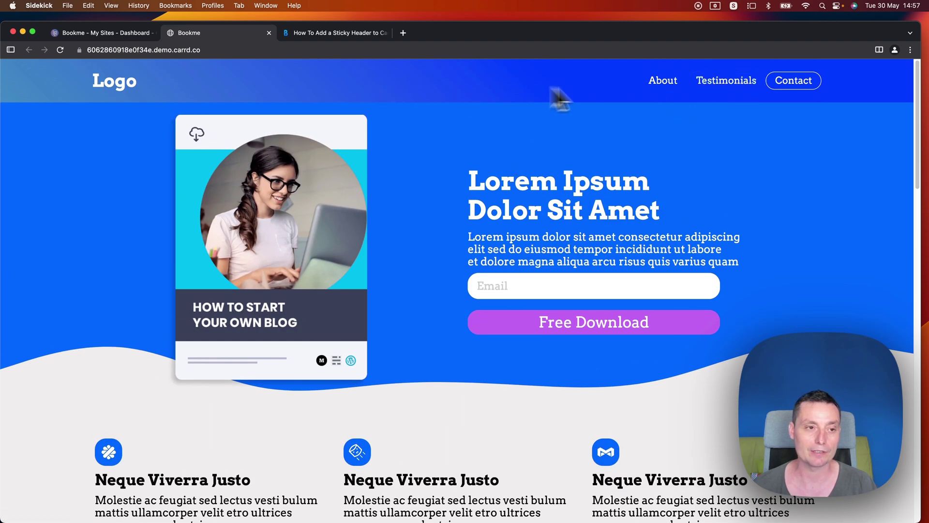
{"action": "scroll", "coordinate": [616, 97], "scroll_direction": "down", "scroll_amount": 1}
In the sticky-header tutorial article, select the 'Stickey On Mobile Also' CSS code.
{"action": "scroll", "coordinate": [616, 97], "scroll_direction": "up", "scroll_amount": 1}
{"action": "left_click", "coordinate": [332, 33]}
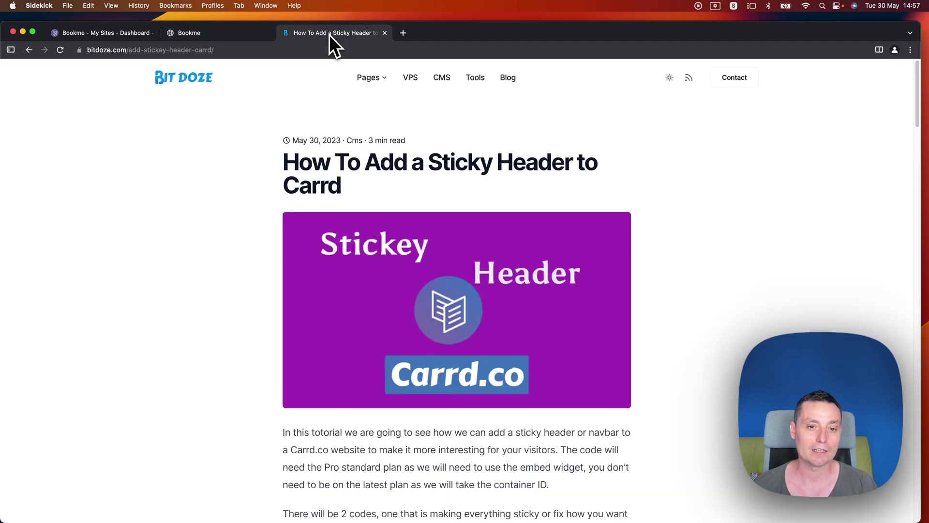
{"action": "scroll", "coordinate": [560, 224], "scroll_direction": "down", "scroll_amount": 10}
{"action": "scroll", "coordinate": [518, 181], "scroll_direction": "down", "scroll_amount": 20}
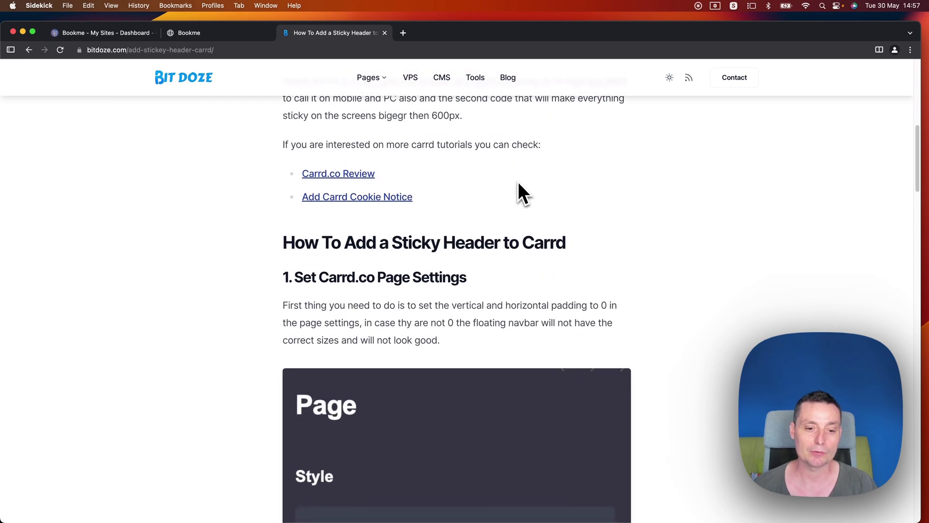
{"action": "scroll", "coordinate": [518, 181], "scroll_direction": "down", "scroll_amount": 15}
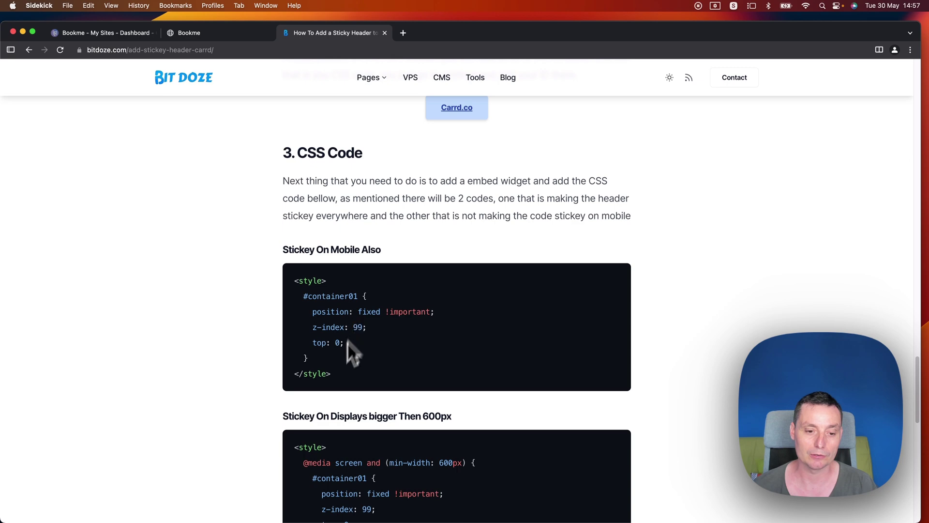
{"action": "left_click_drag", "start_coordinate": [332, 376], "coordinate": [297, 277]}
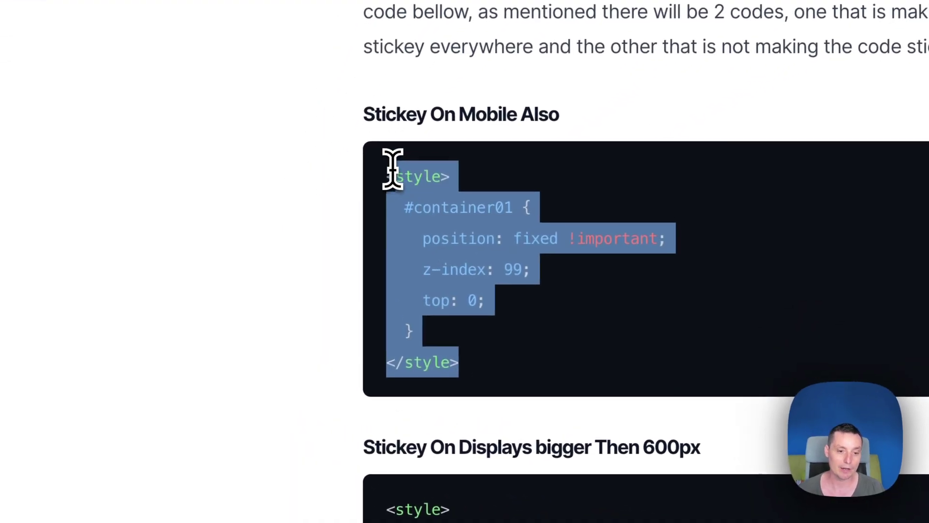
Scroll through the rest of the article's CSS code, then return to the Carrd editor.
{"action": "scroll", "coordinate": [450, 176], "scroll_direction": "down", "scroll_amount": 5}
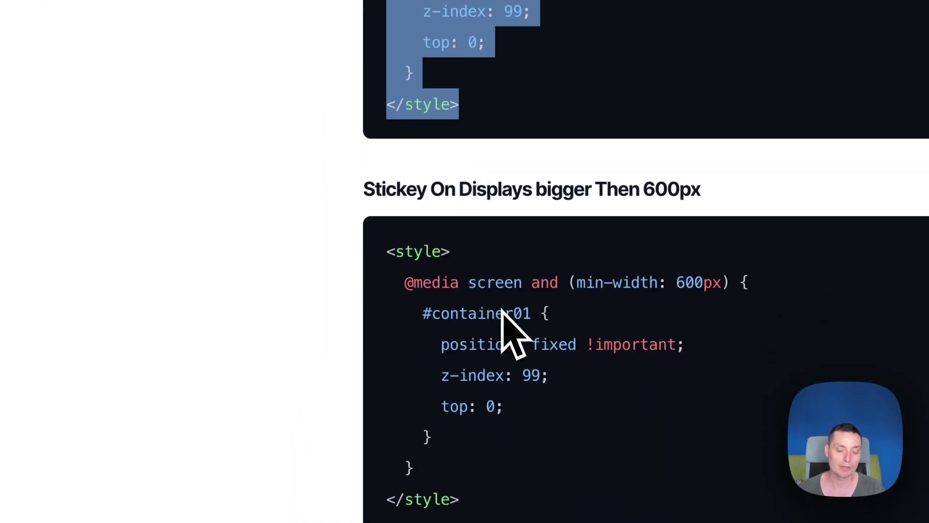
{"action": "scroll", "coordinate": [501, 310], "scroll_direction": "down", "scroll_amount": 2}
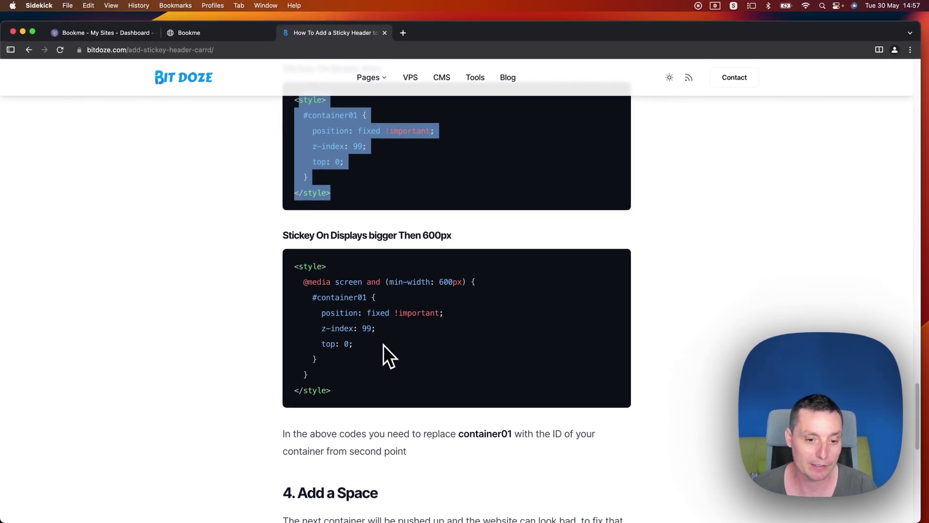
{"action": "scroll", "coordinate": [383, 297], "scroll_direction": "up", "scroll_amount": 10}
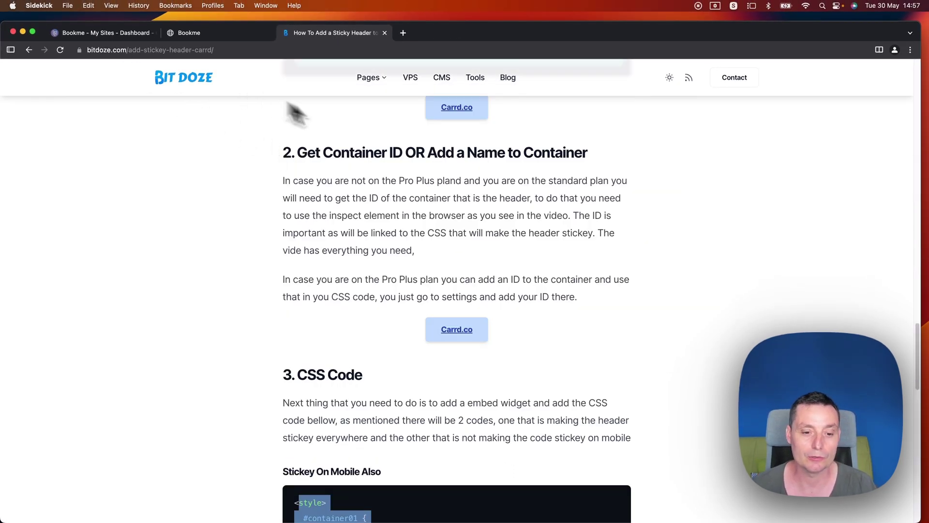
{"action": "scroll", "coordinate": [399, 150], "scroll_direction": "up", "scroll_amount": 10}
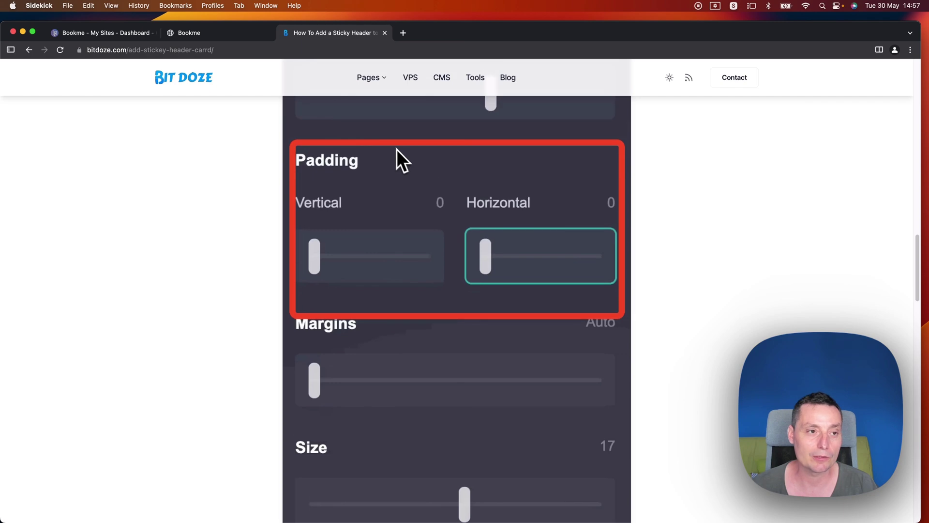
{"action": "left_click", "coordinate": [92, 33]}
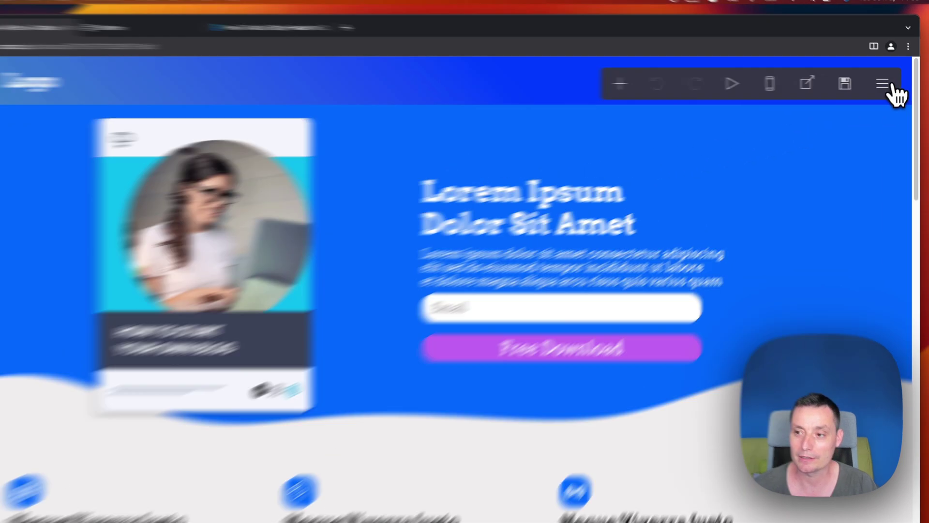
{"action": "left_click", "coordinate": [887, 83]}
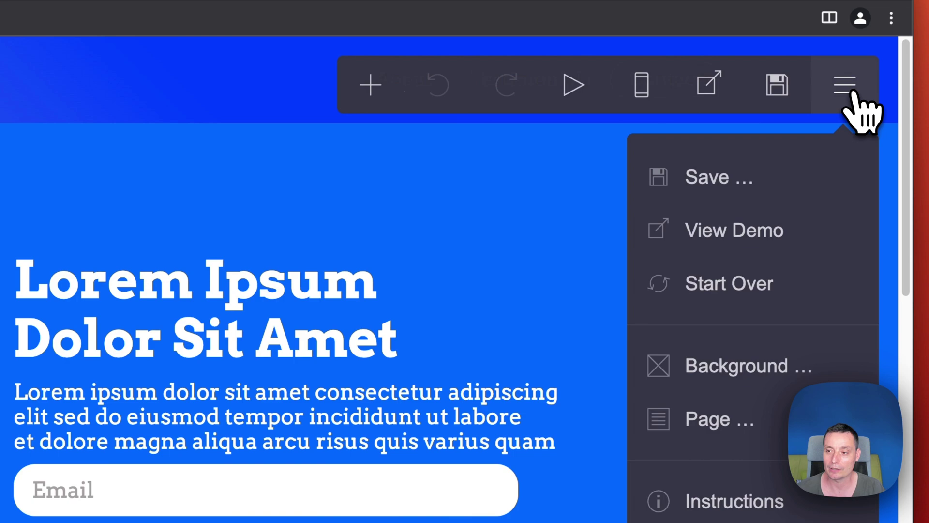
{"action": "left_click", "coordinate": [729, 420]}
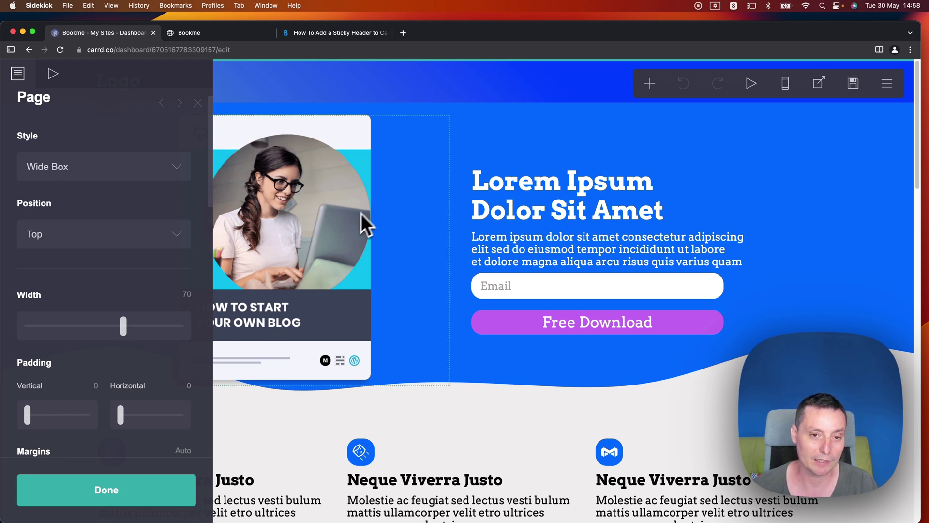
{"action": "left_click", "coordinate": [98, 496]}
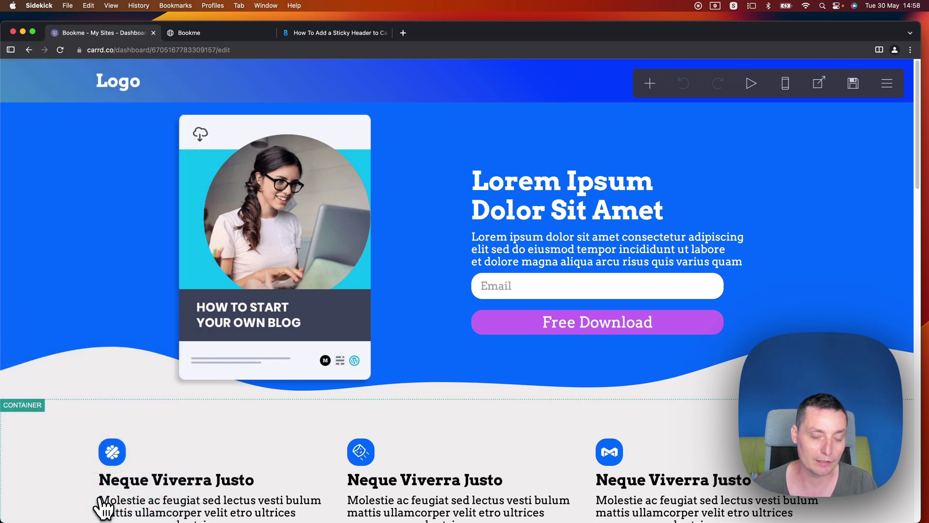
Inspect the demo's Logo text in DevTools and select its parent div container01.
{"action": "key", "text": "ctrl+Tab"}
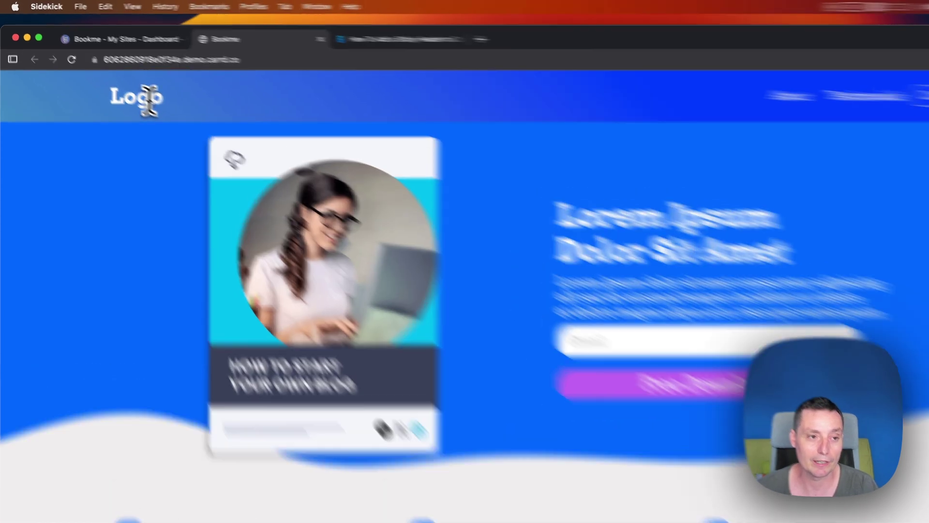
{"action": "right_click", "coordinate": [125, 83]}
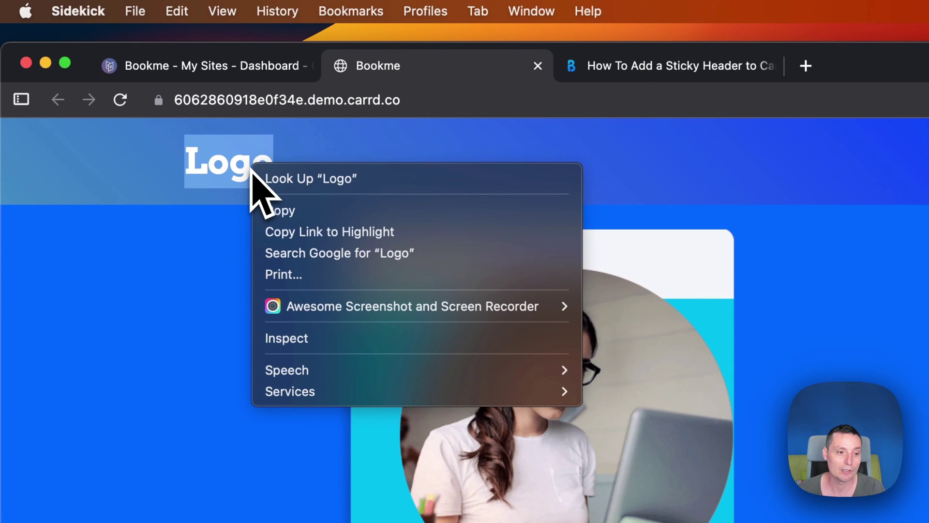
{"action": "left_click", "coordinate": [323, 341]}
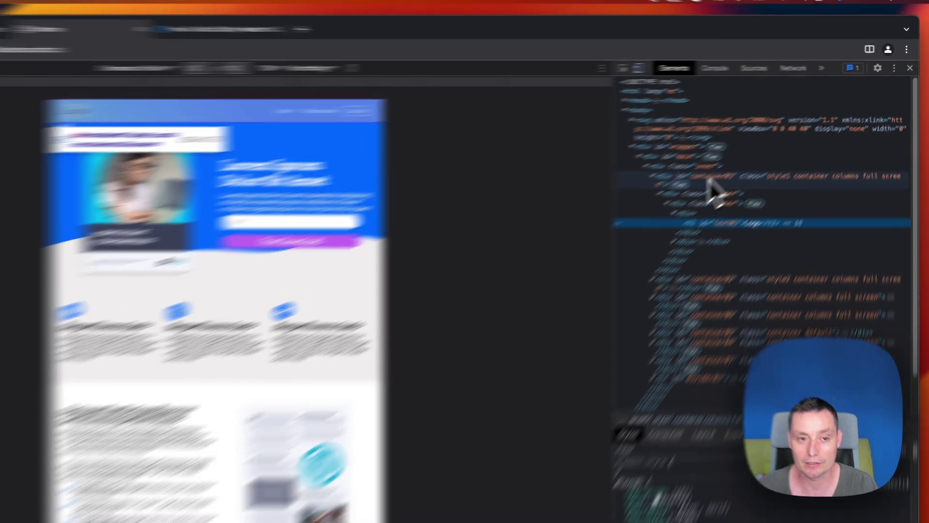
{"action": "left_click", "coordinate": [726, 157]}
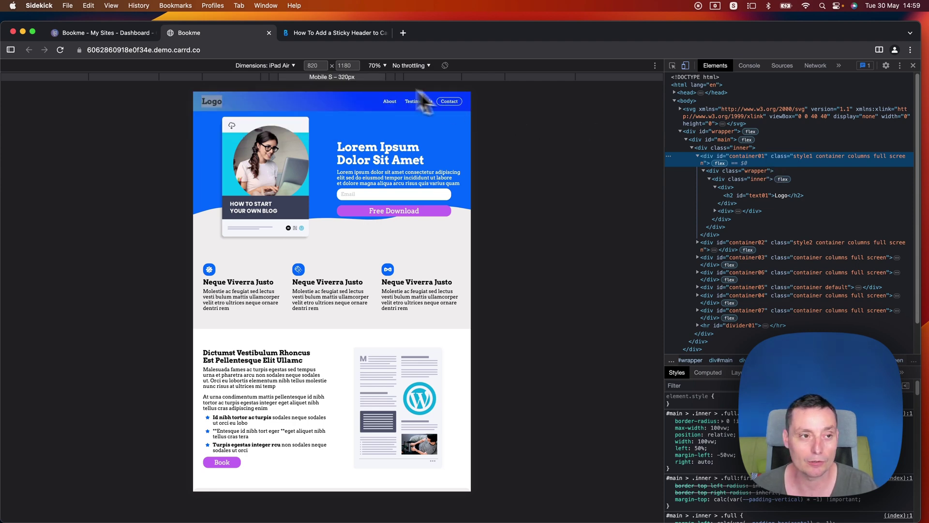
Scroll the tutorial article down to the 600px code block, clearing the earlier selection.
{"action": "left_click", "coordinate": [336, 32]}
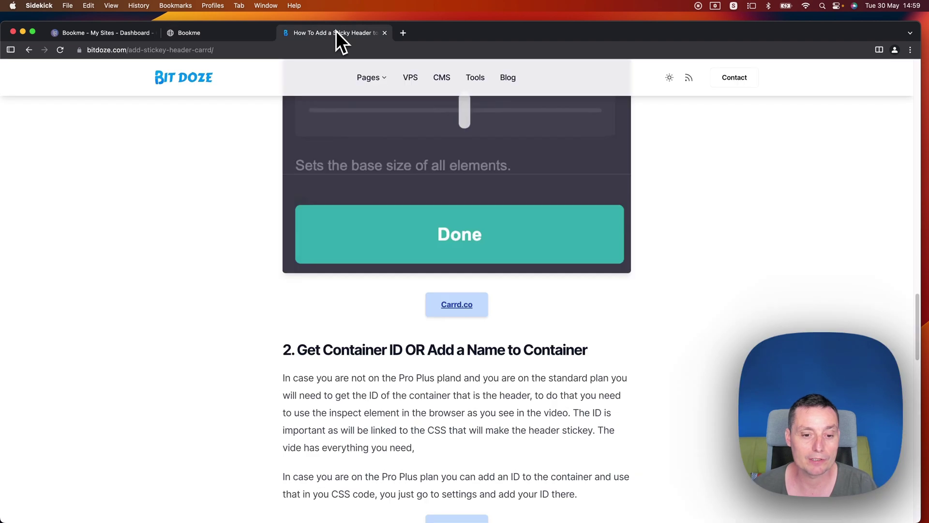
{"action": "scroll", "coordinate": [460, 201], "scroll_direction": "up", "scroll_amount": 2}
{"action": "scroll", "coordinate": [470, 208], "scroll_direction": "down", "scroll_amount": 4}
{"action": "scroll", "coordinate": [469, 204], "scroll_direction": "down", "scroll_amount": 5}
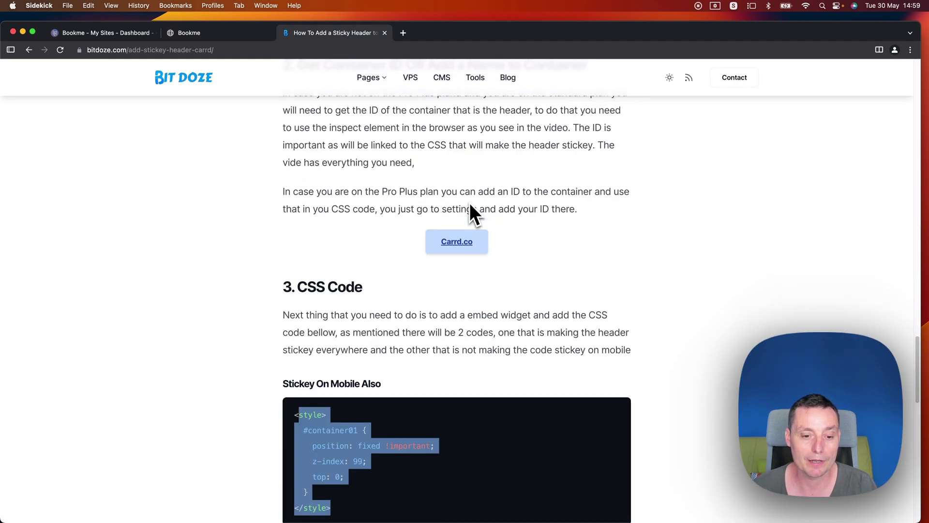
{"action": "scroll", "coordinate": [469, 204], "scroll_direction": "down", "scroll_amount": 4}
{"action": "left_click", "coordinate": [460, 256]}
{"action": "scroll", "coordinate": [455, 266], "scroll_direction": "down", "scroll_amount": 4}
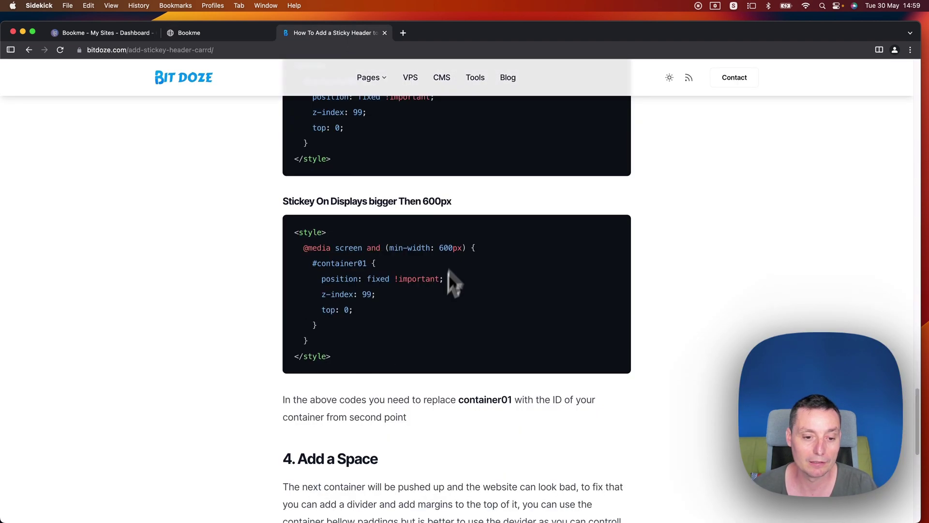
Copy the 'Stickey On Displays bigger Then 600px' CSS and return to the Carrd editor.
{"action": "left_click_drag", "start_coordinate": [331, 358], "coordinate": [287, 220]}
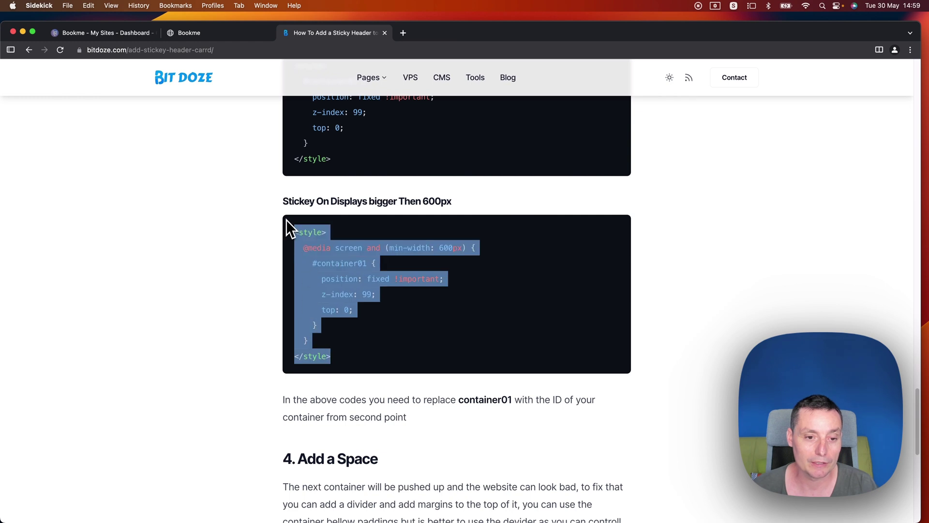
{"action": "right_click", "coordinate": [320, 257]}
{"action": "left_click", "coordinate": [357, 280]}
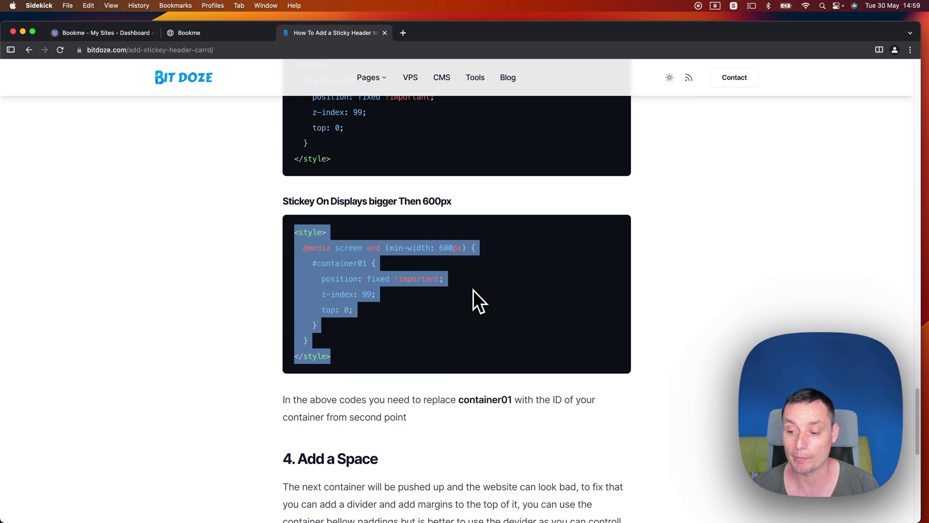
{"action": "scroll", "coordinate": [473, 290], "scroll_direction": "up", "scroll_amount": 5}
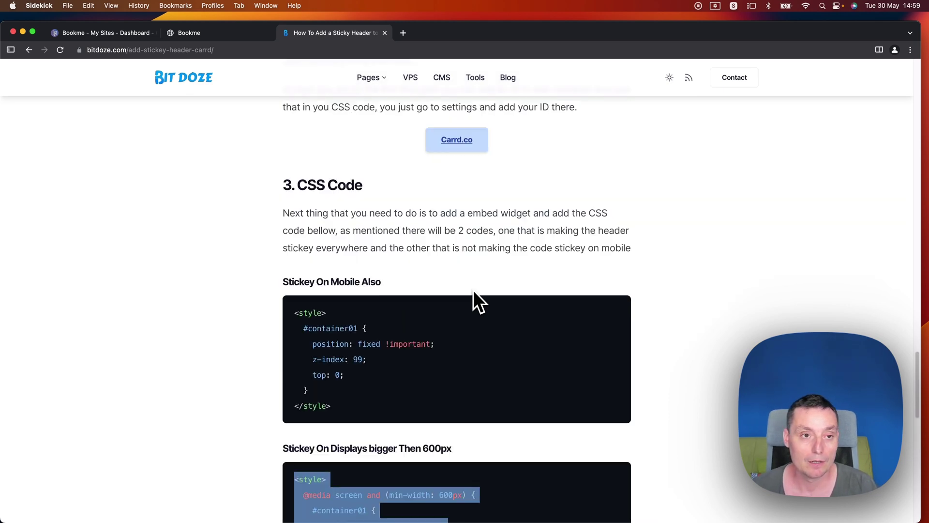
{"action": "left_click", "coordinate": [111, 33]}
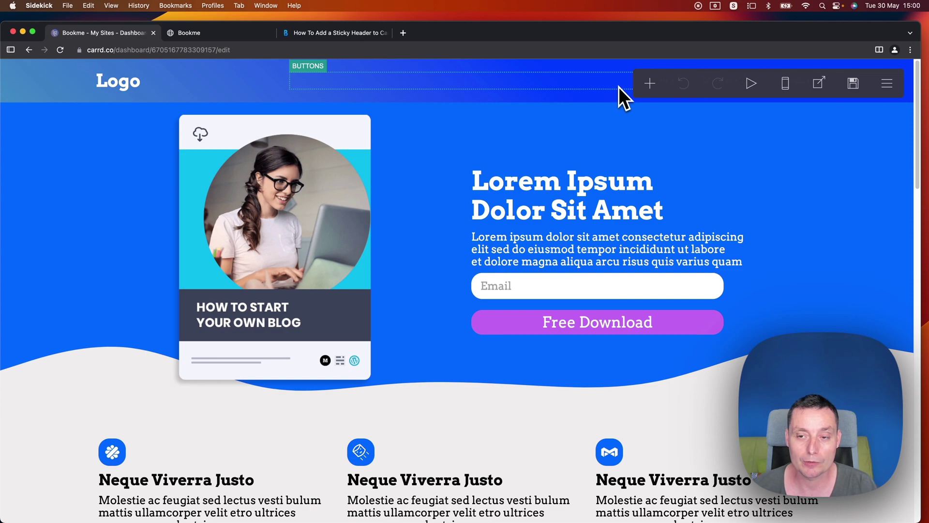
Add an Embed element to the page and label it 'stickey'.
{"action": "scroll", "coordinate": [619, 92], "scroll_direction": "down", "scroll_amount": 10}
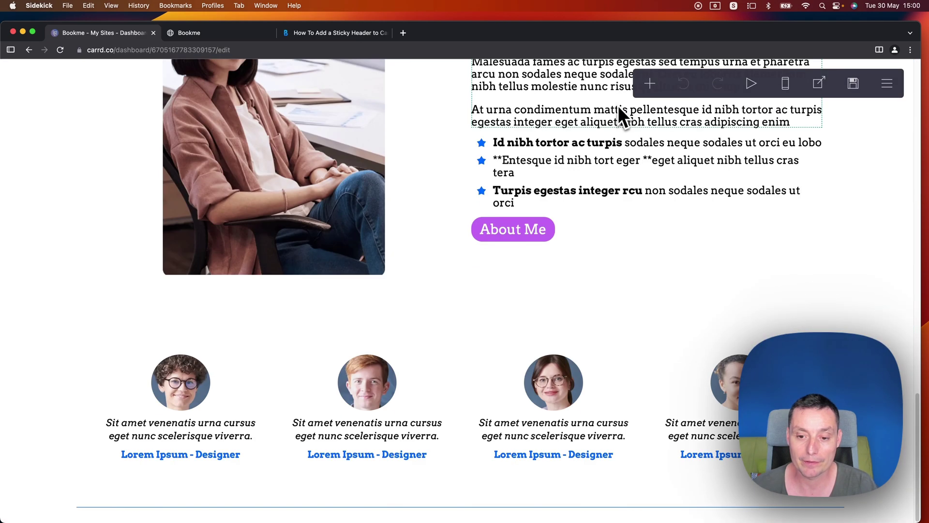
{"action": "left_click", "coordinate": [423, 517]}
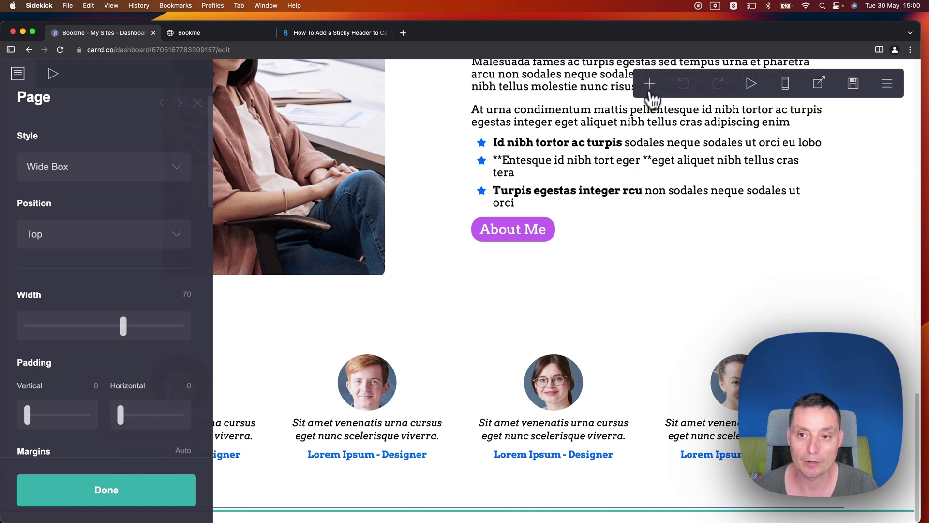
{"action": "left_click", "coordinate": [650, 85]}
{"action": "left_click", "coordinate": [616, 319]}
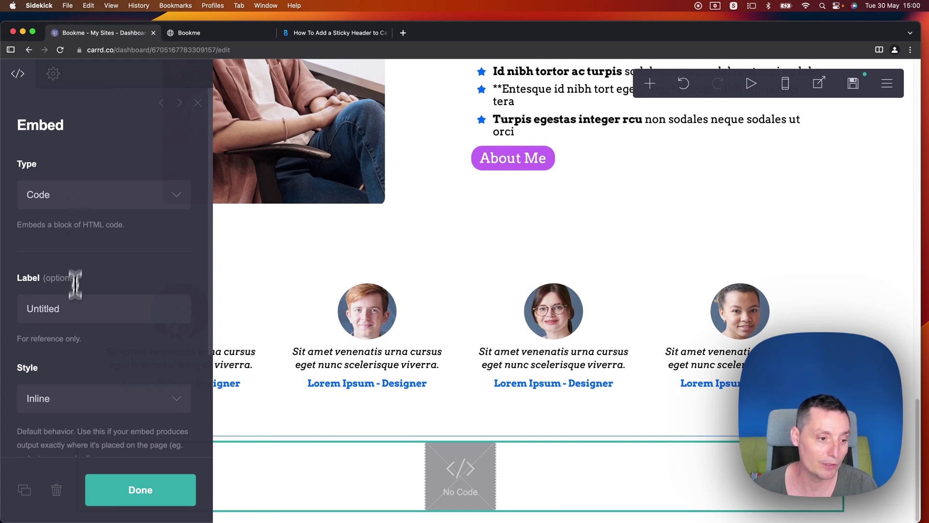
{"action": "double_click", "coordinate": [70, 309]}
{"action": "type", "text": "stickey"}
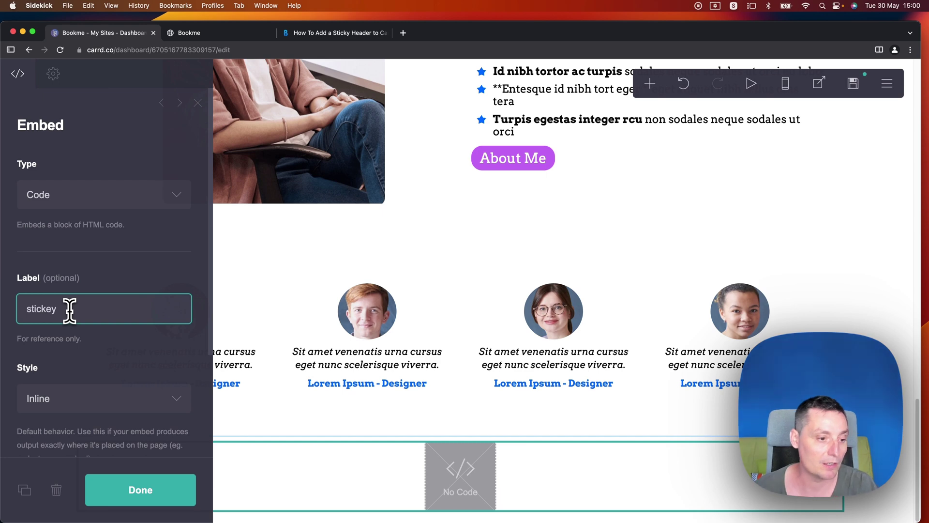
Paste the copied #container01 sticky-header CSS into the embed's code and finish editing.
{"action": "scroll", "coordinate": [101, 358], "scroll_direction": "down", "scroll_amount": 3}
{"action": "left_click", "coordinate": [72, 420]}
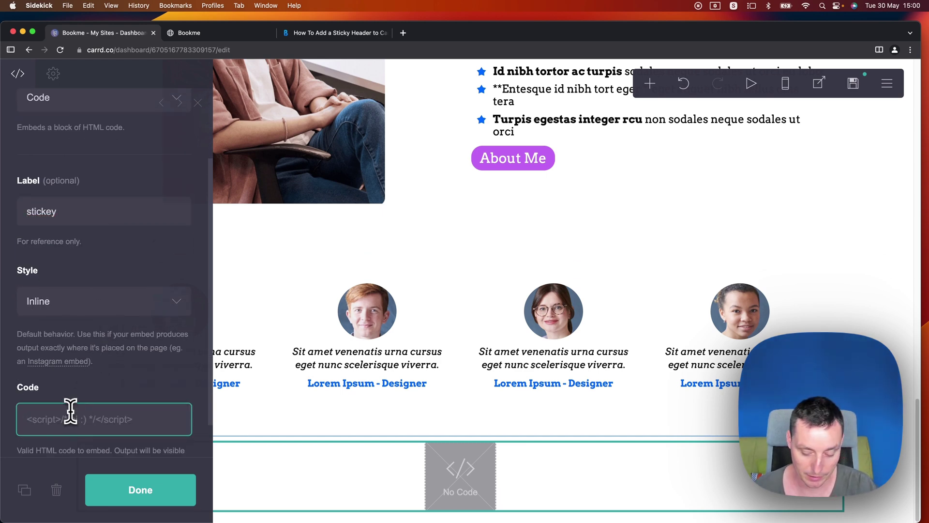
{"action": "key", "text": "super+v"}
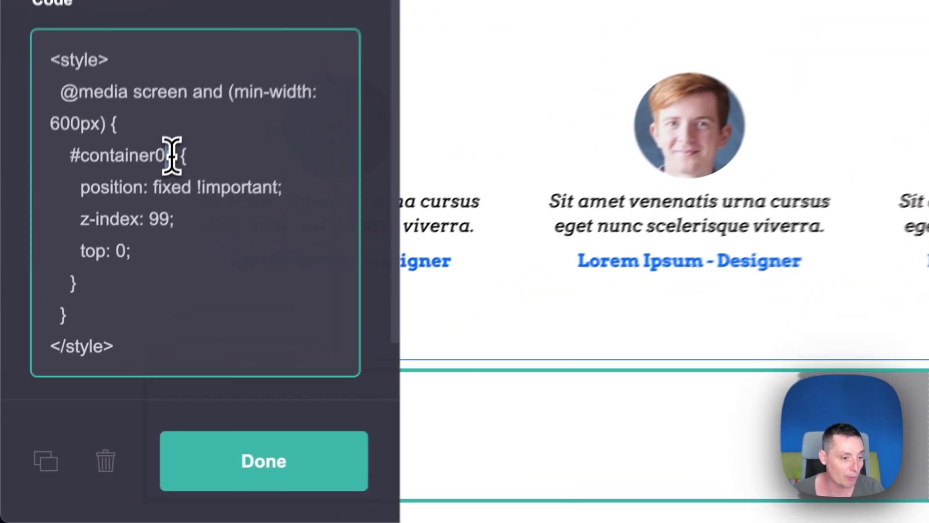
{"action": "left_click_drag", "start_coordinate": [93, 327], "coordinate": [43, 328]}
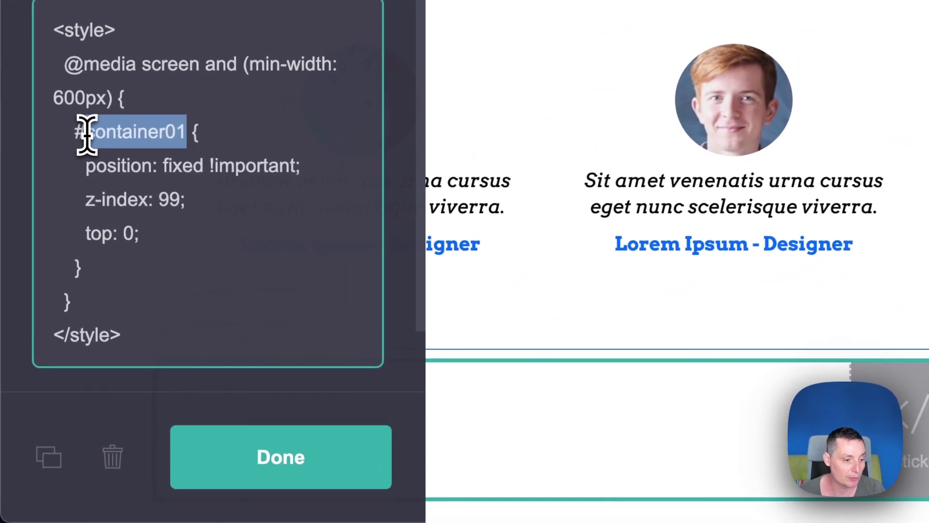
{"action": "left_click", "coordinate": [275, 467]}
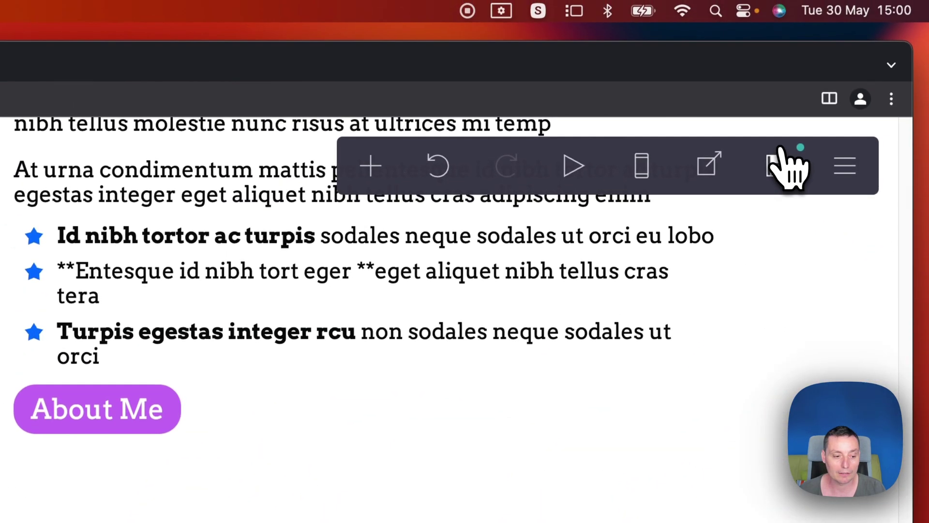
Save the site as a template and view its demo.
{"action": "left_click", "coordinate": [775, 165]}
{"action": "left_click", "coordinate": [176, 259]}
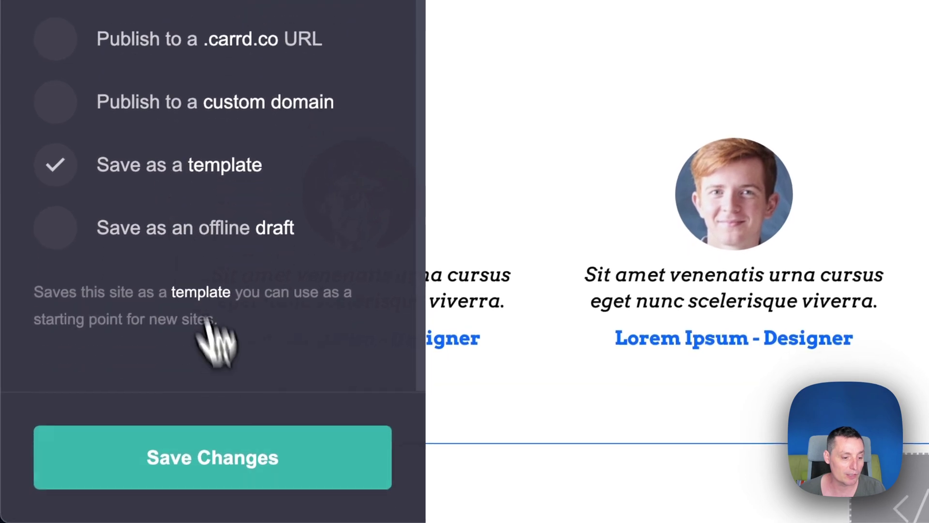
{"action": "left_click", "coordinate": [233, 472]}
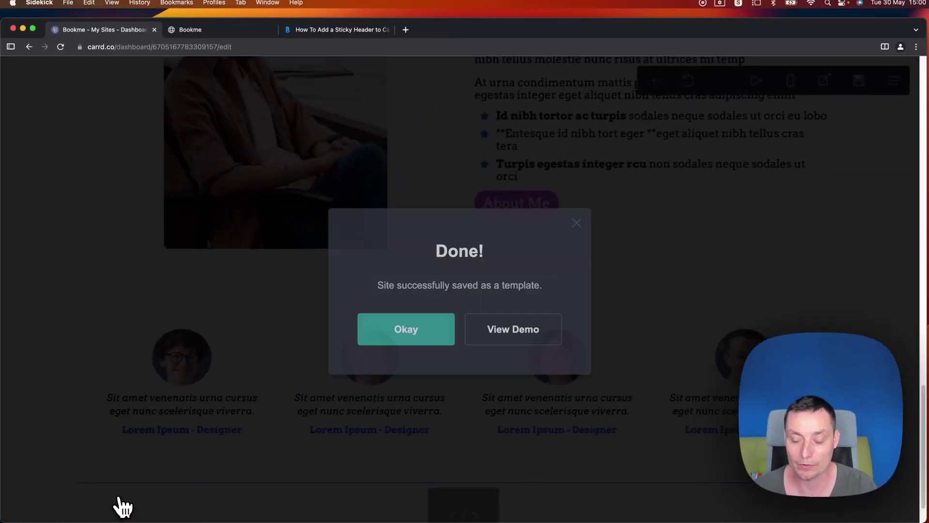
{"action": "left_click", "coordinate": [524, 335]}
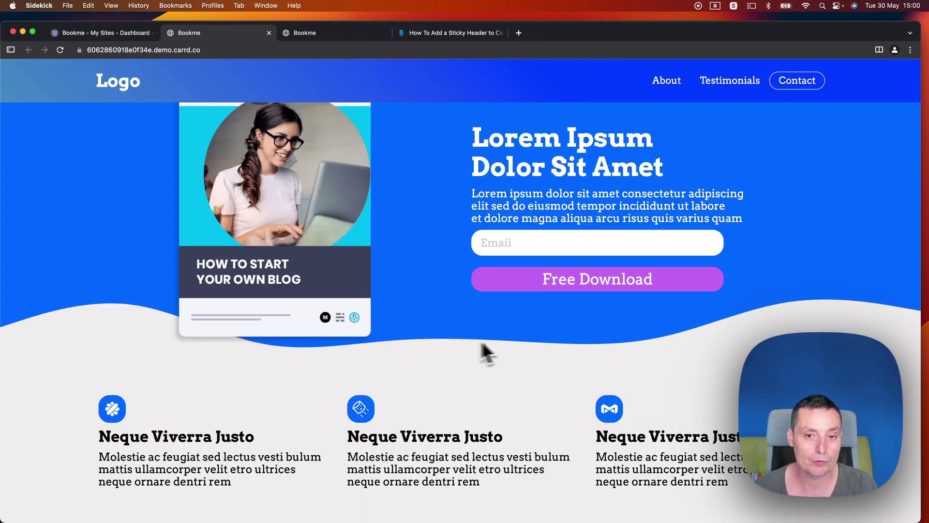
{"action": "scroll", "coordinate": [429, 153], "scroll_direction": "down", "scroll_amount": 5}
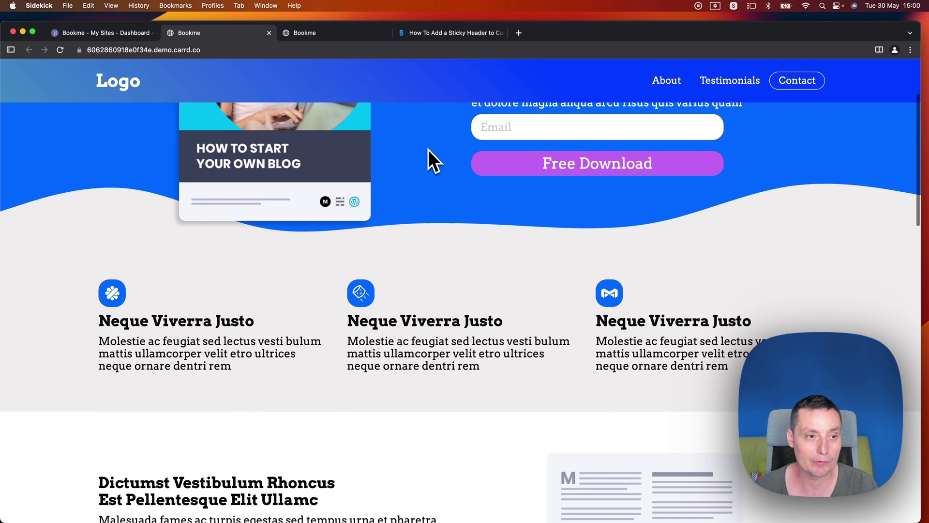
{"action": "scroll", "coordinate": [428, 150], "scroll_direction": "down", "scroll_amount": 10}
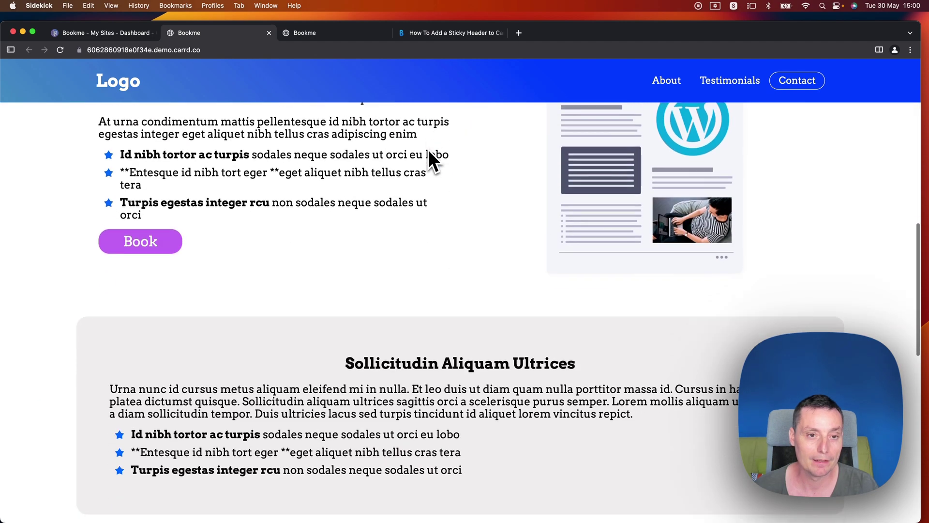
{"action": "scroll", "coordinate": [428, 150], "scroll_direction": "up", "scroll_amount": 9}
{"action": "scroll", "coordinate": [428, 149], "scroll_direction": "up", "scroll_amount": 6}
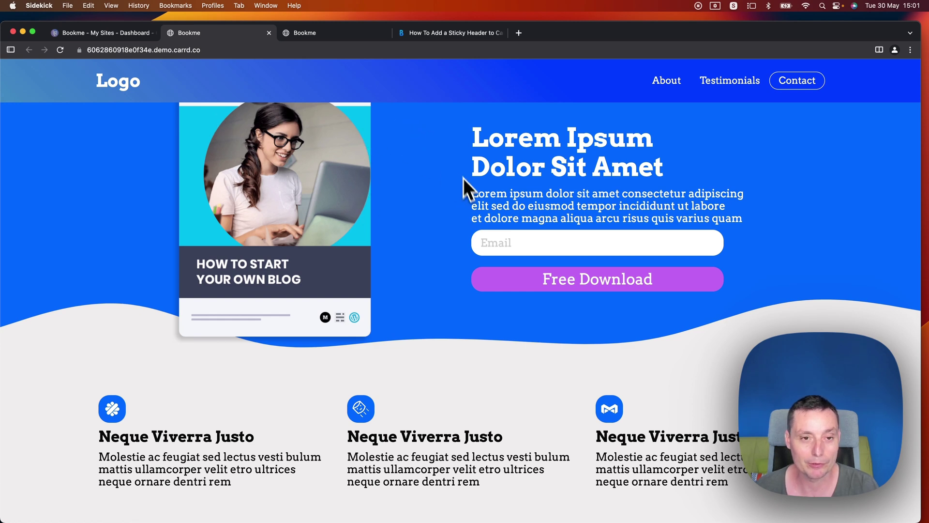
{"action": "scroll", "coordinate": [339, 115], "scroll_direction": "down", "scroll_amount": 5}
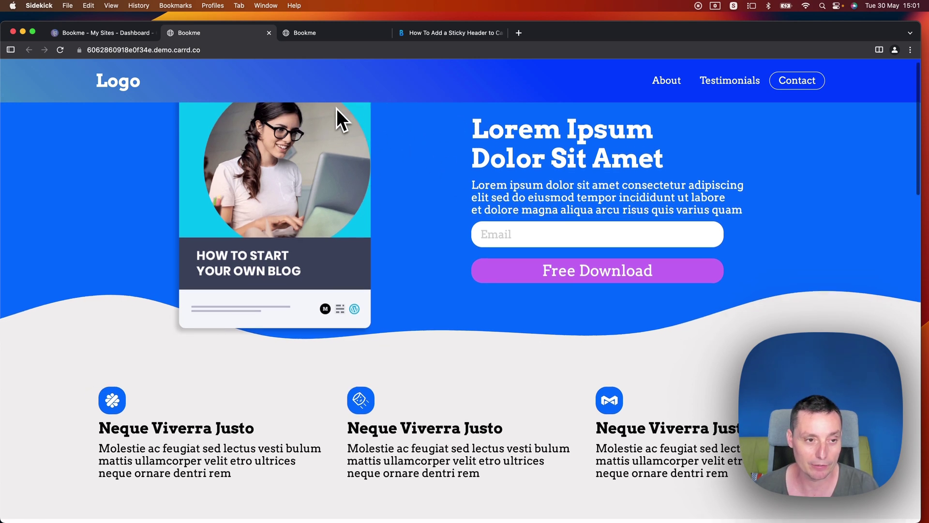
{"action": "scroll", "coordinate": [339, 114], "scroll_direction": "up", "scroll_amount": 5}
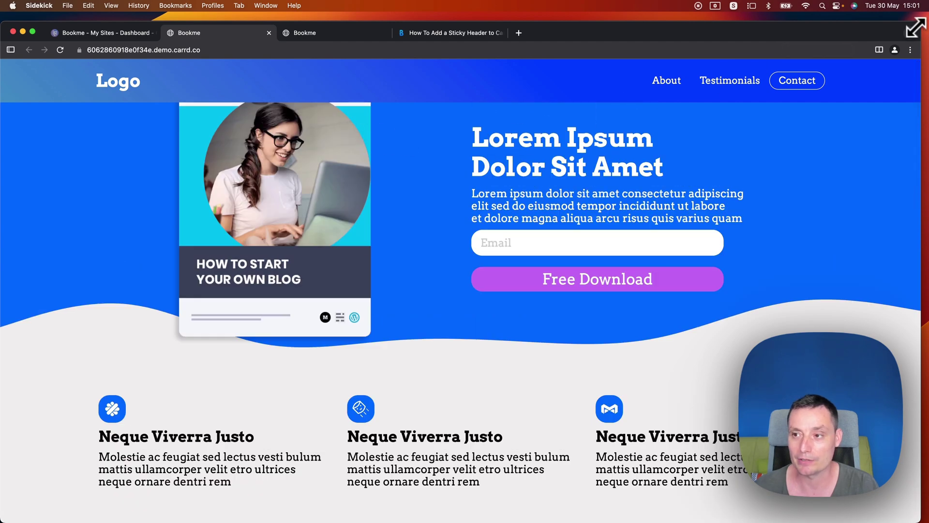
{"action": "left_click_drag", "start_coordinate": [918, 22], "coordinate": [165, 52]}
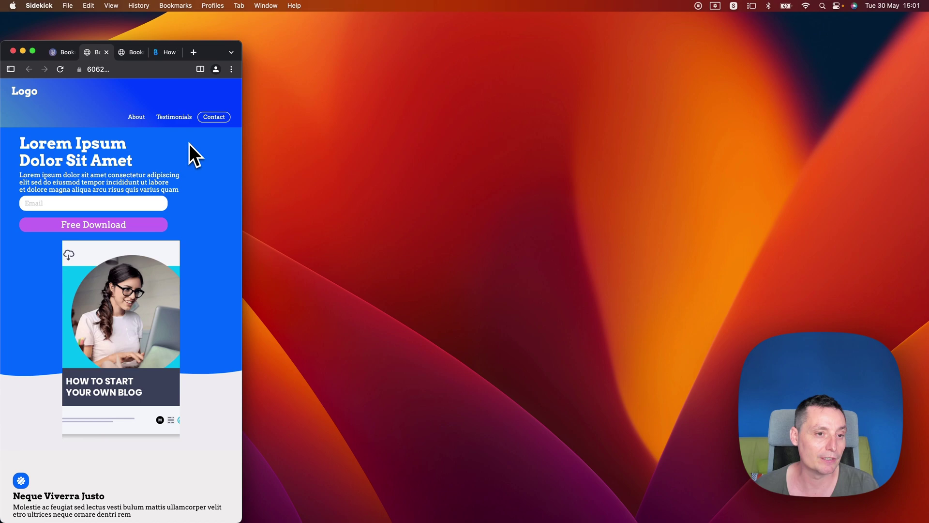
{"action": "scroll", "coordinate": [189, 144], "scroll_direction": "down", "scroll_amount": 2}
{"action": "scroll", "coordinate": [190, 144], "scroll_direction": "up", "scroll_amount": 2}
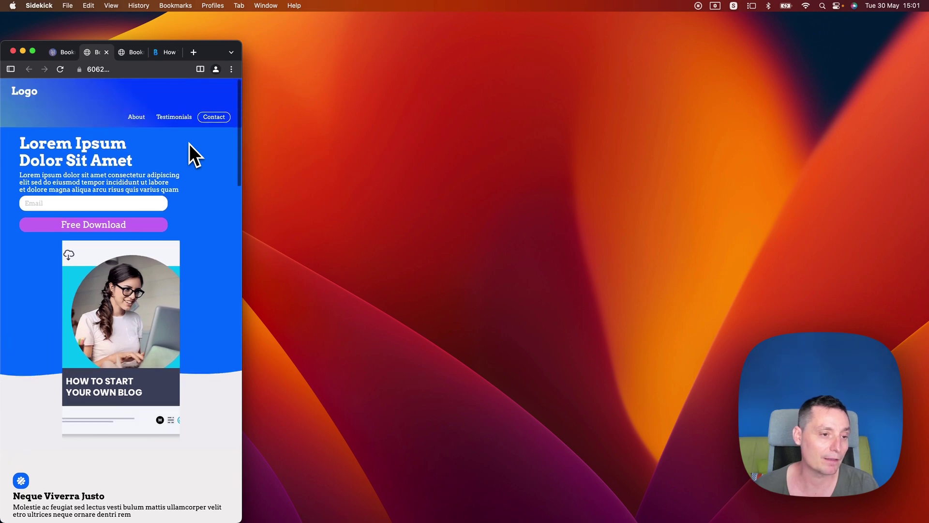
{"action": "scroll", "coordinate": [190, 144], "scroll_direction": "down", "scroll_amount": 15}
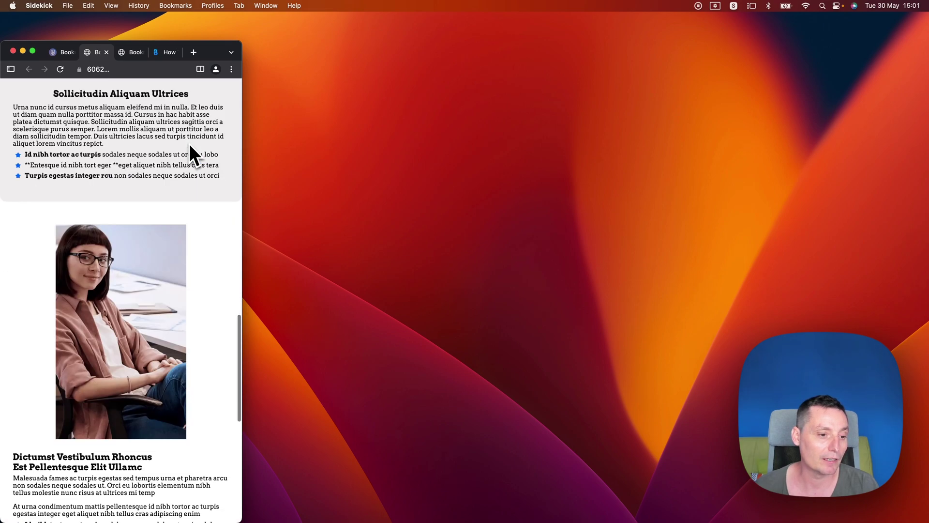
{"action": "scroll", "coordinate": [189, 144], "scroll_direction": "up", "scroll_amount": 15}
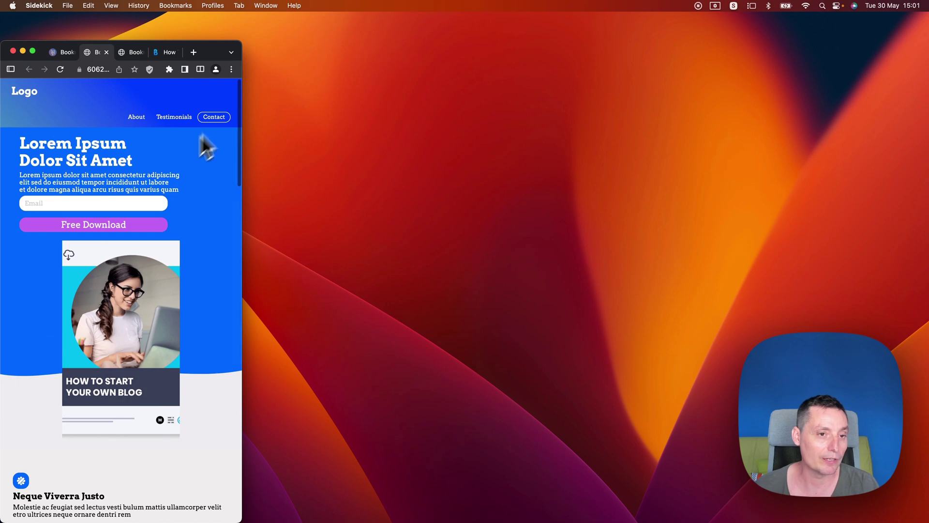
{"action": "left_click_drag", "start_coordinate": [242, 42], "coordinate": [927, 14]}
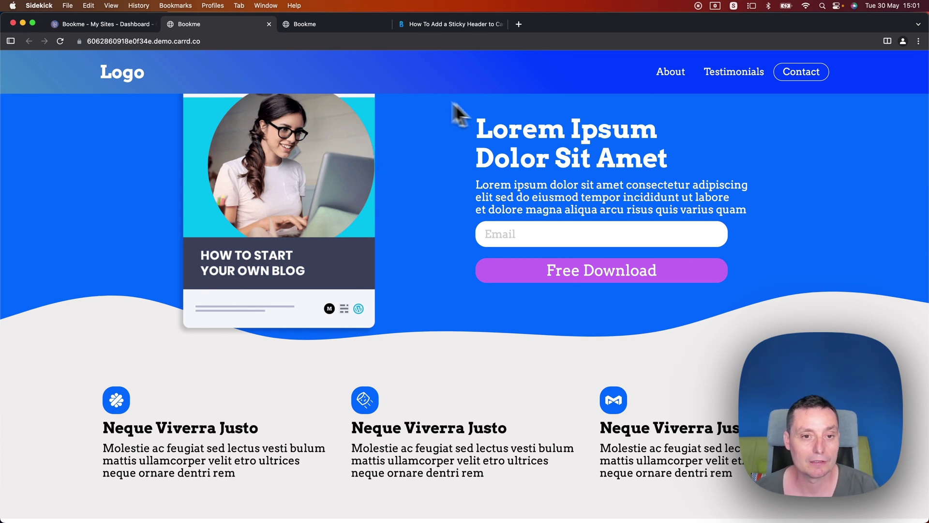
Dismiss the template-saved dialog, then check the Logo text's settings for its ID.
{"action": "left_click", "coordinate": [114, 24]}
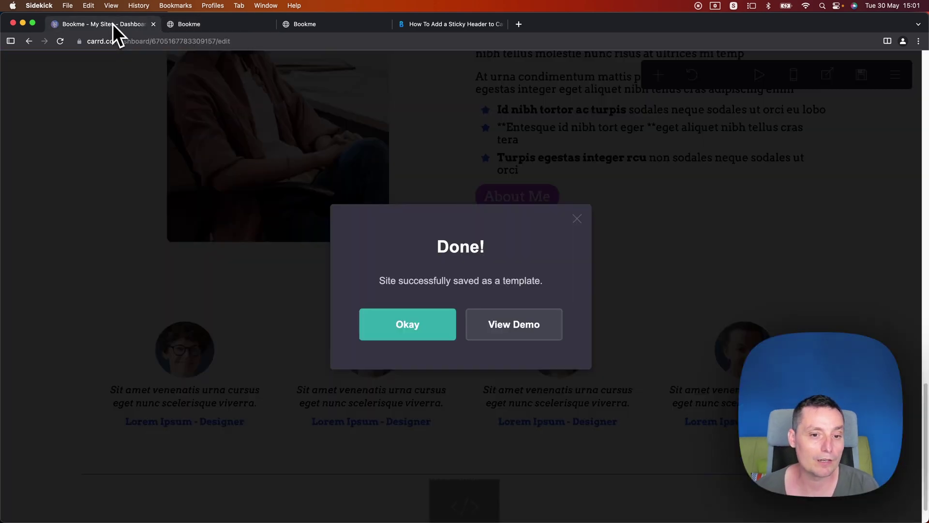
{"action": "left_click", "coordinate": [574, 219]}
{"action": "scroll", "coordinate": [448, 239], "scroll_direction": "up", "scroll_amount": 15}
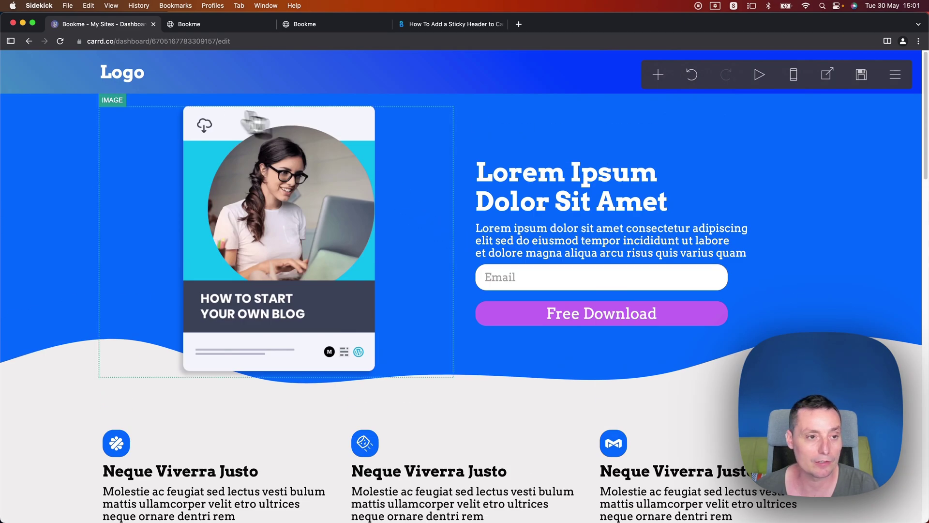
{"action": "left_click", "coordinate": [130, 82]}
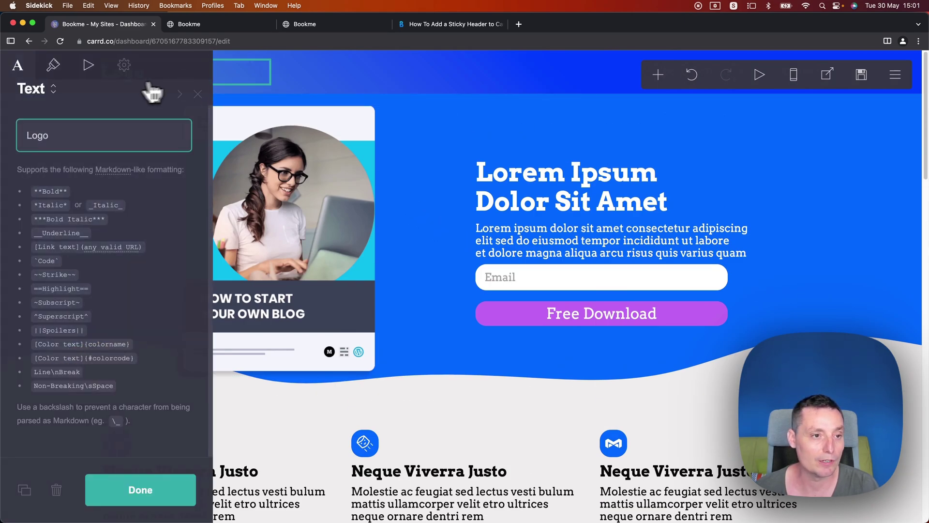
{"action": "left_click", "coordinate": [126, 67]}
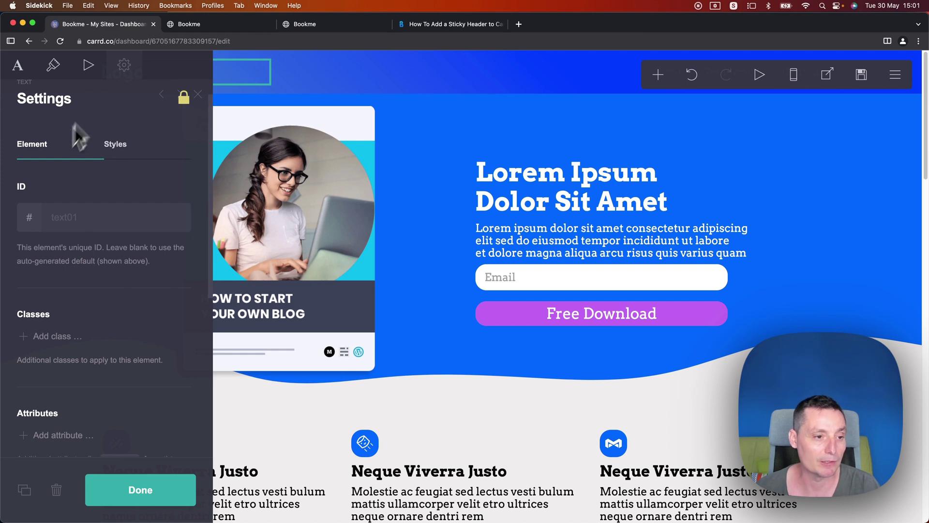
{"action": "left_click", "coordinate": [198, 94]}
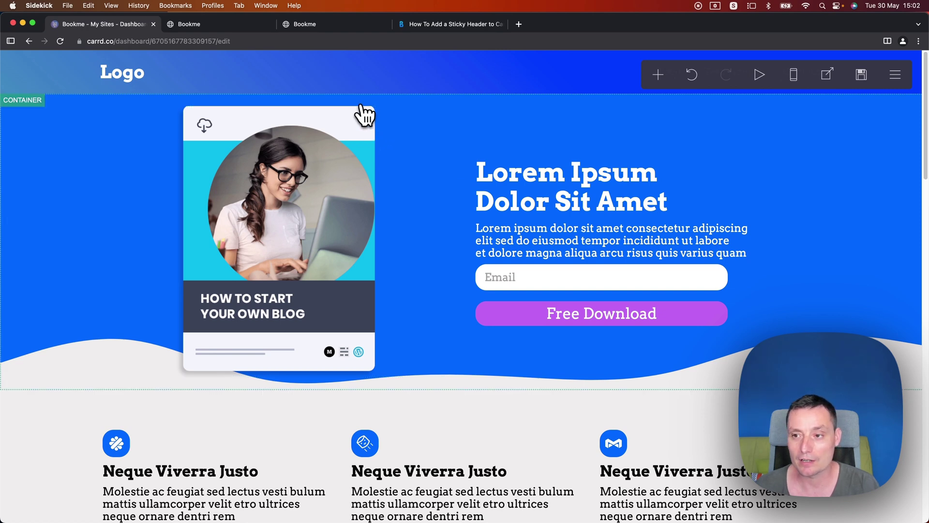
Add a Divider element and move it above the blog image in the hero's left column.
{"action": "left_click", "coordinate": [265, 109]}
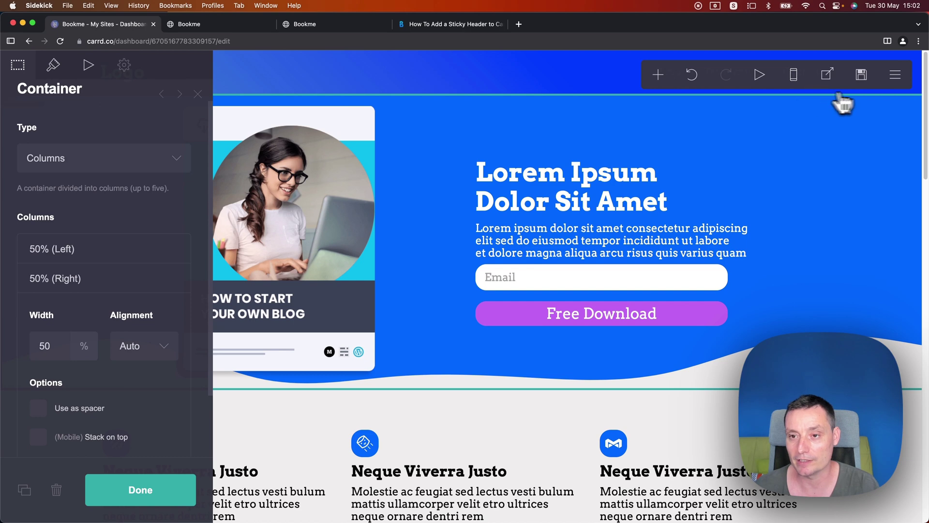
{"action": "left_click", "coordinate": [659, 77]}
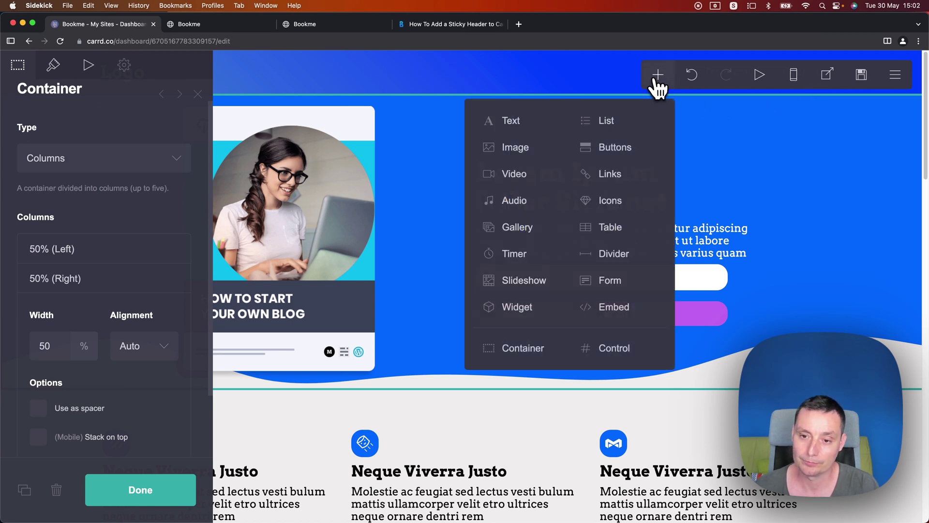
{"action": "left_click", "coordinate": [625, 255]}
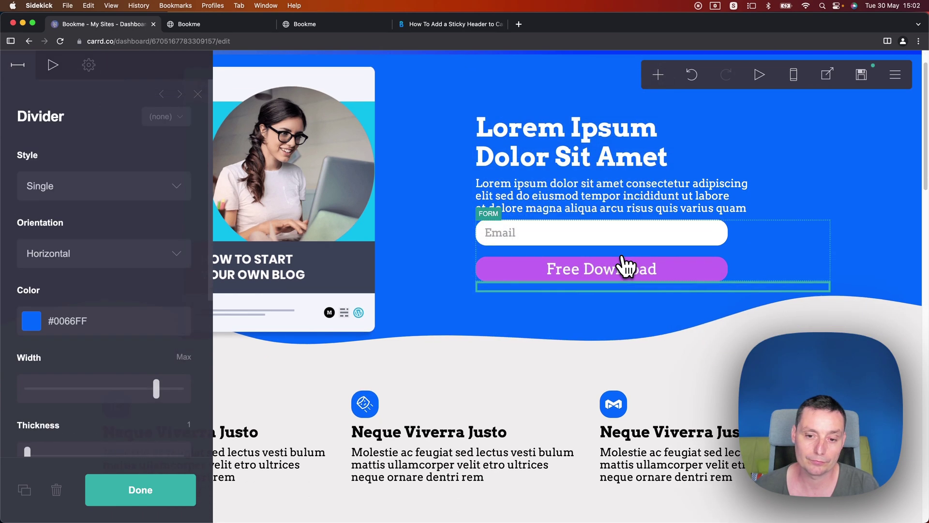
{"action": "left_click_drag", "start_coordinate": [588, 288], "coordinate": [318, 110]}
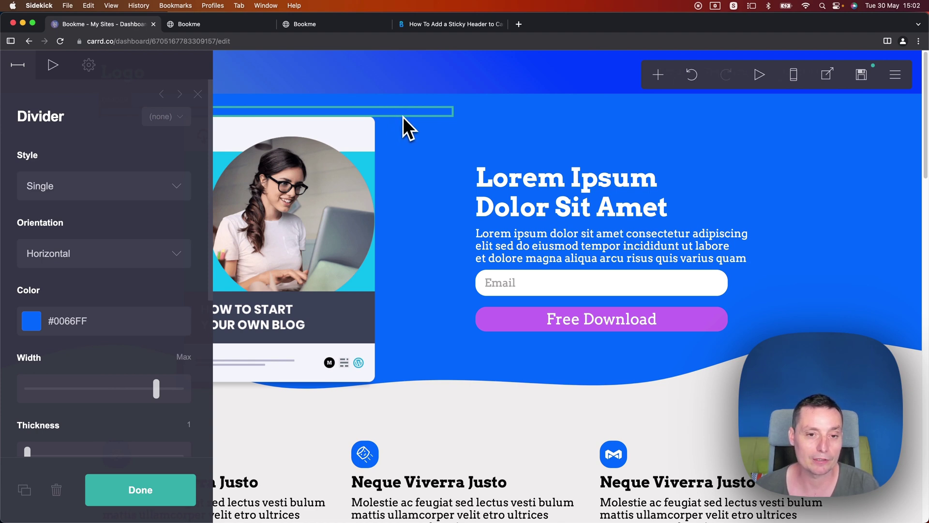
Drag the divider colour's alpha to zero so it reads #0066FF00.
{"action": "scroll", "coordinate": [100, 201], "scroll_direction": "down", "scroll_amount": 2}
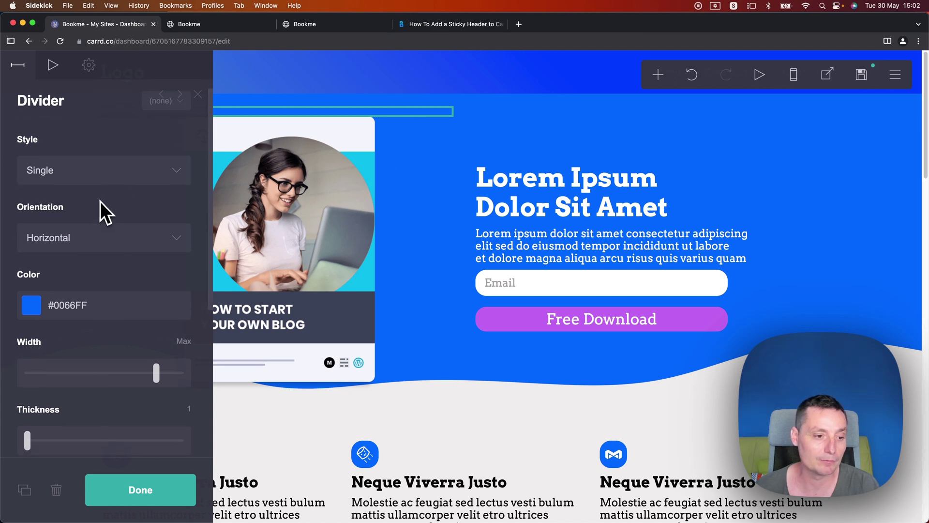
{"action": "scroll", "coordinate": [100, 201], "scroll_direction": "down", "scroll_amount": 2}
{"action": "left_click", "coordinate": [54, 305]}
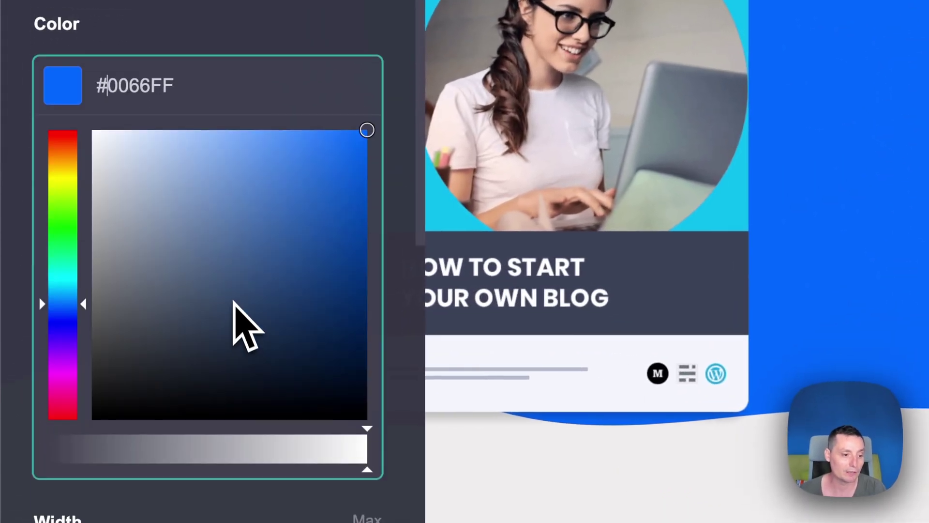
{"action": "scroll", "coordinate": [247, 326], "scroll_direction": "down", "scroll_amount": 2}
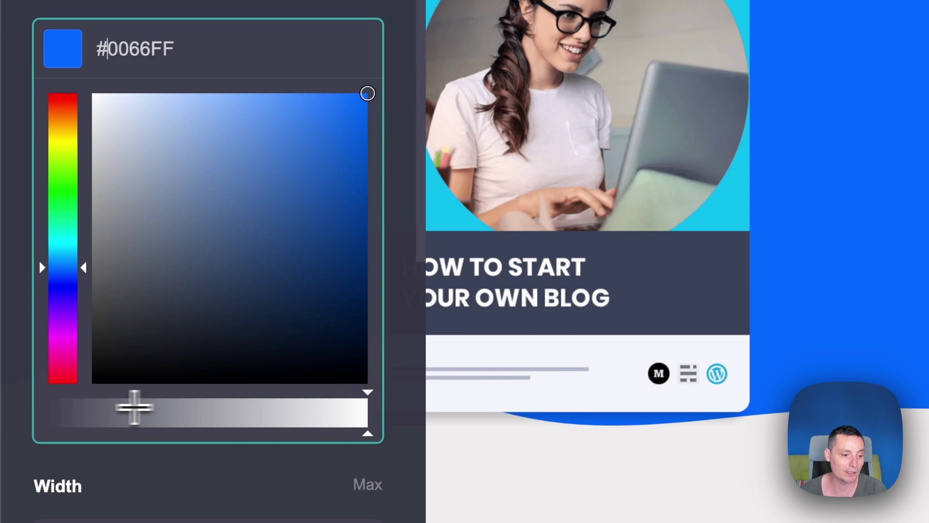
{"action": "left_click_drag", "start_coordinate": [98, 409], "coordinate": [45, 408]}
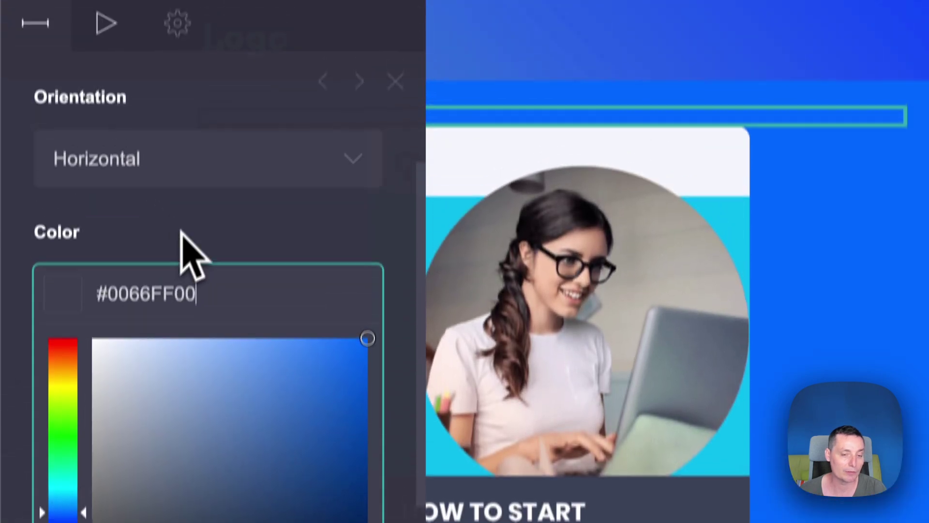
{"action": "left_click", "coordinate": [196, 12]}
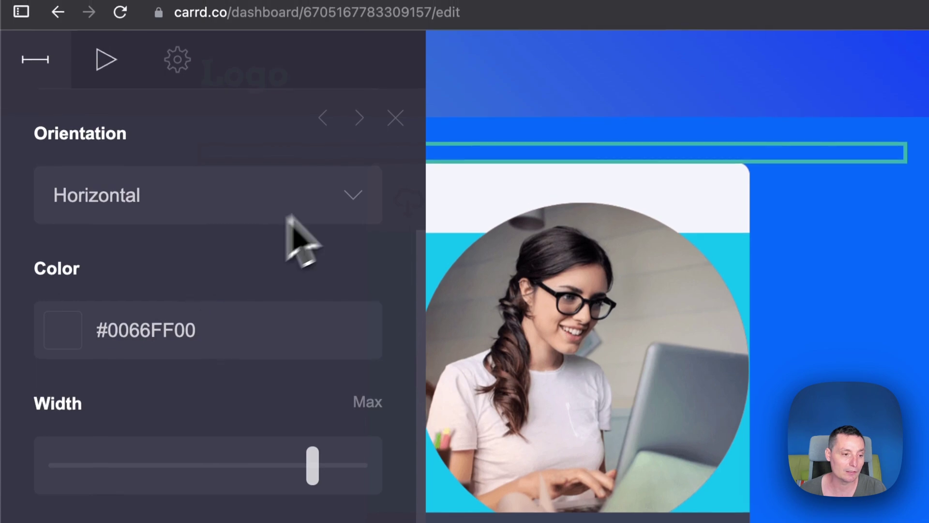
{"action": "scroll", "coordinate": [332, 205], "scroll_direction": "down", "scroll_amount": 3}
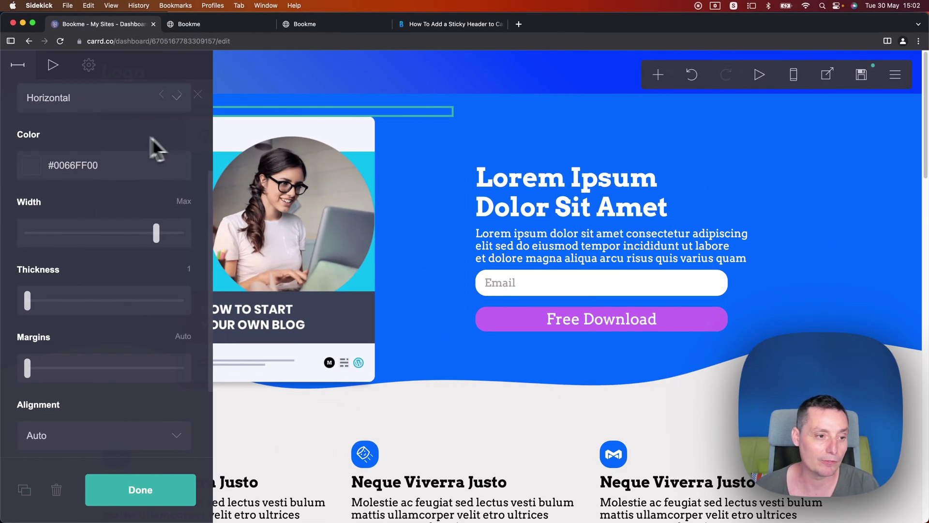
Set divider Margins to 3.625, switch Mobile to Manual with margins 0, and click Done.
{"action": "scroll", "coordinate": [111, 133], "scroll_direction": "down", "scroll_amount": 3}
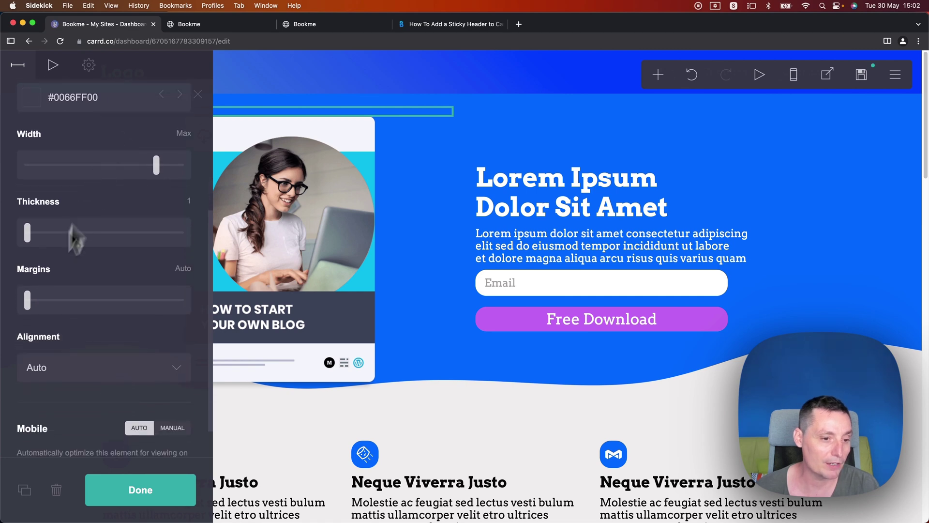
{"action": "scroll", "coordinate": [67, 224], "scroll_direction": "down", "scroll_amount": 1}
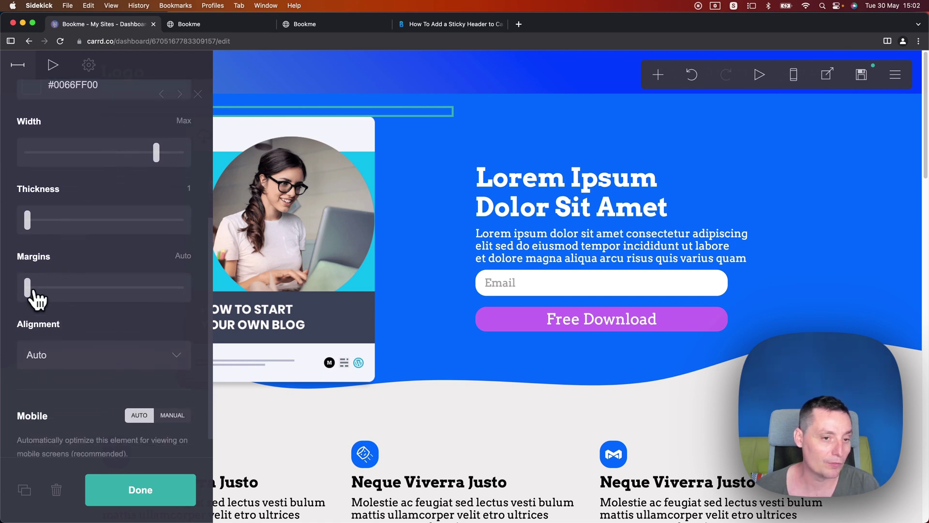
{"action": "left_click_drag", "start_coordinate": [28, 289], "coordinate": [78, 293]}
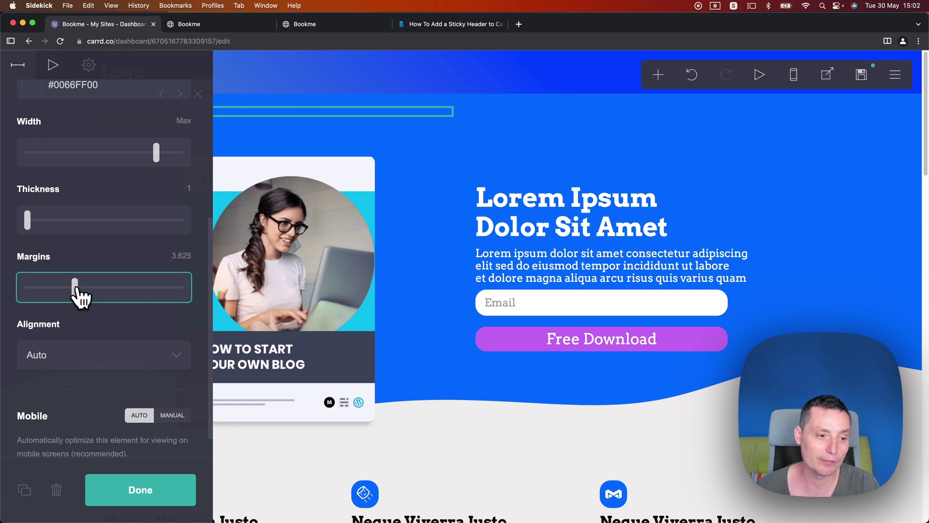
{"action": "scroll", "coordinate": [78, 290], "scroll_direction": "down", "scroll_amount": 2}
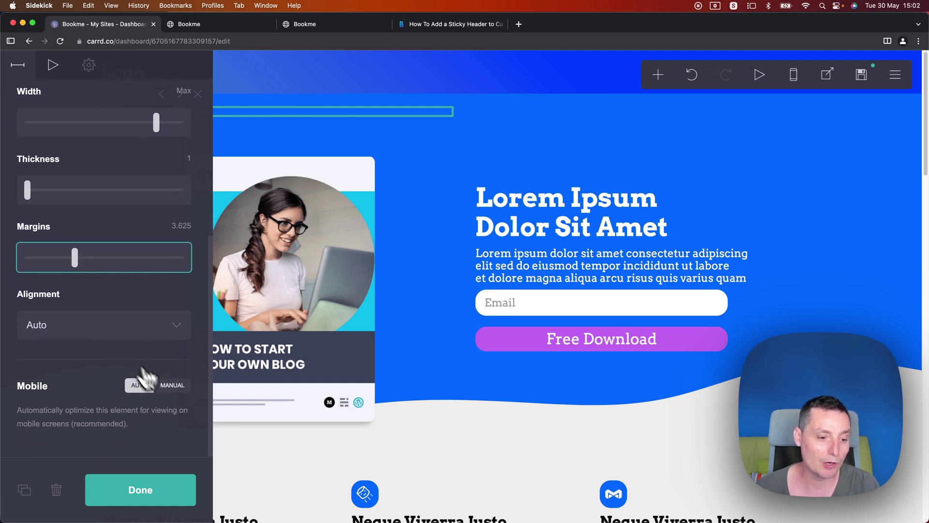
{"action": "left_click", "coordinate": [172, 386]}
{"action": "scroll", "coordinate": [169, 387], "scroll_direction": "down", "scroll_amount": 5}
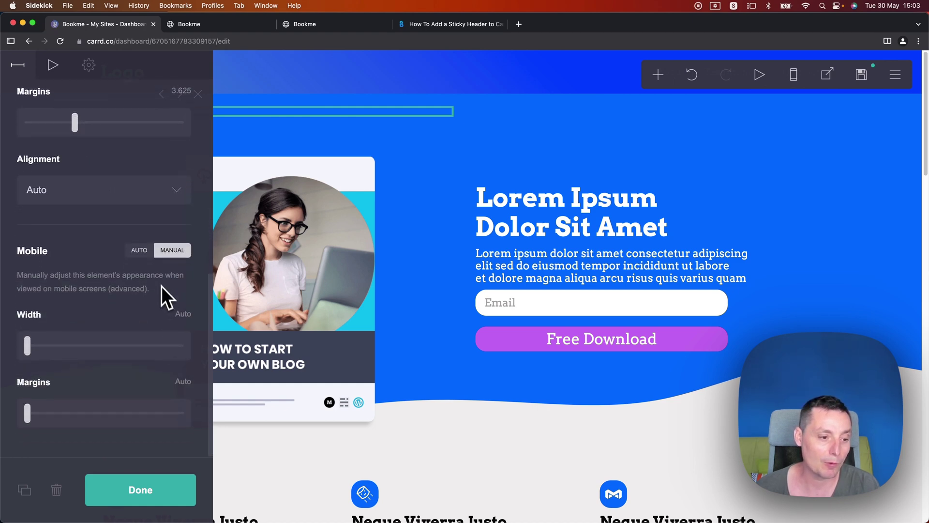
{"action": "left_click_drag", "start_coordinate": [27, 412], "coordinate": [31, 413]}
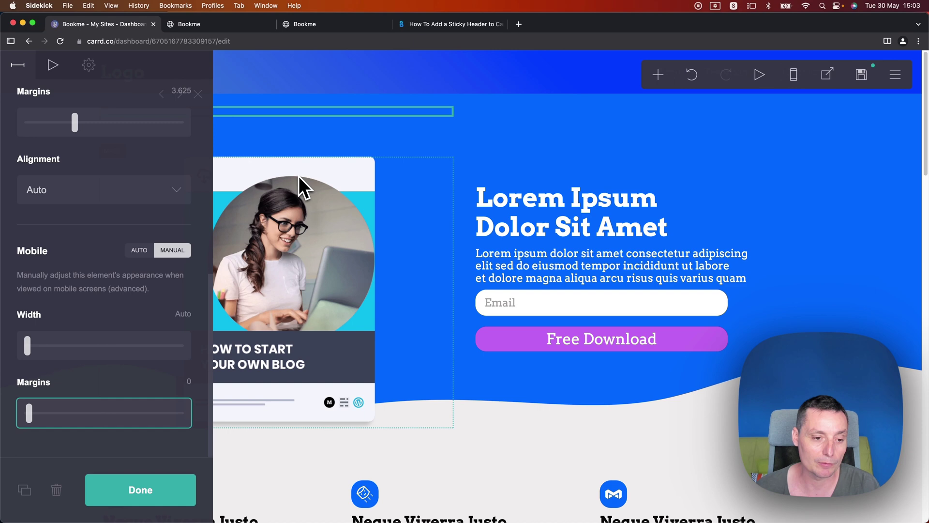
{"action": "left_click", "coordinate": [140, 490]}
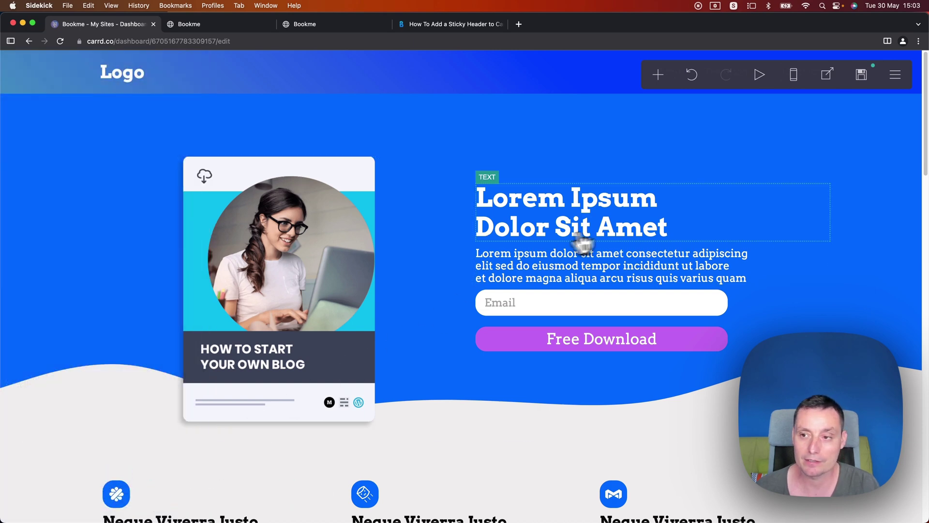
Save the site as a template, open its demo, and scroll to check the fixed header.
{"action": "left_click", "coordinate": [863, 76]}
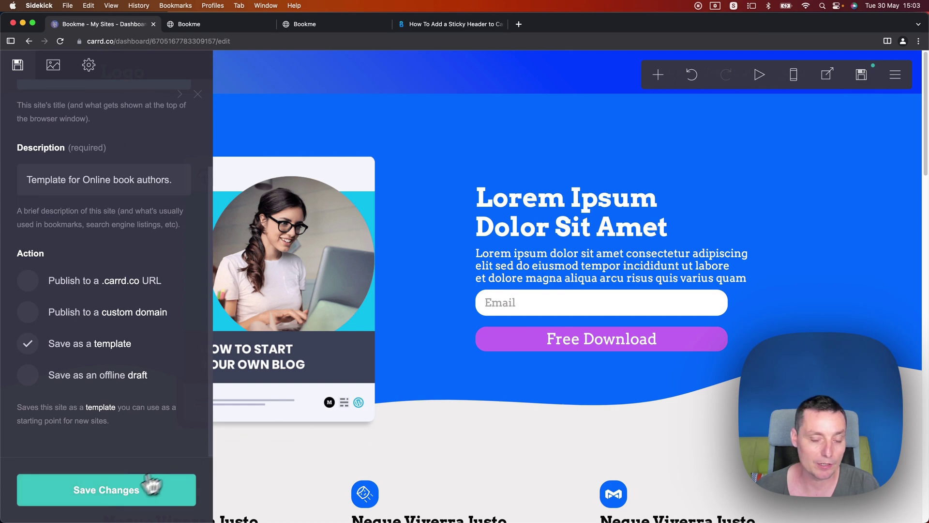
{"action": "left_click", "coordinate": [152, 488]}
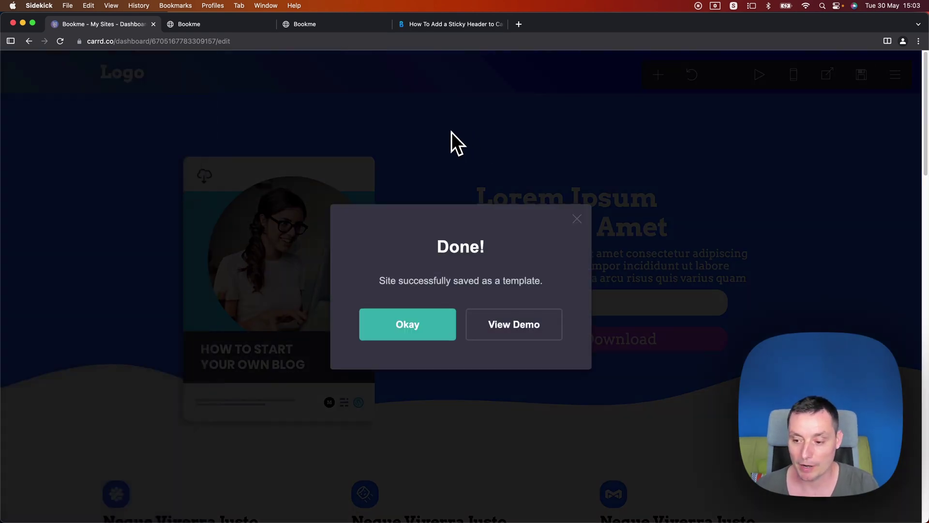
{"action": "left_click", "coordinate": [514, 325]}
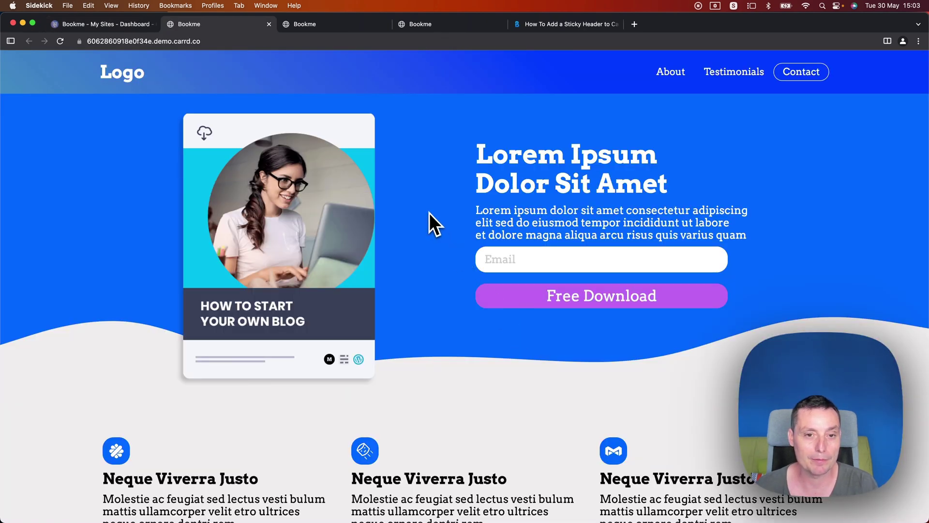
{"action": "scroll", "coordinate": [311, 146], "scroll_direction": "down", "scroll_amount": 2}
{"action": "scroll", "coordinate": [350, 170], "scroll_direction": "up", "scroll_amount": 2}
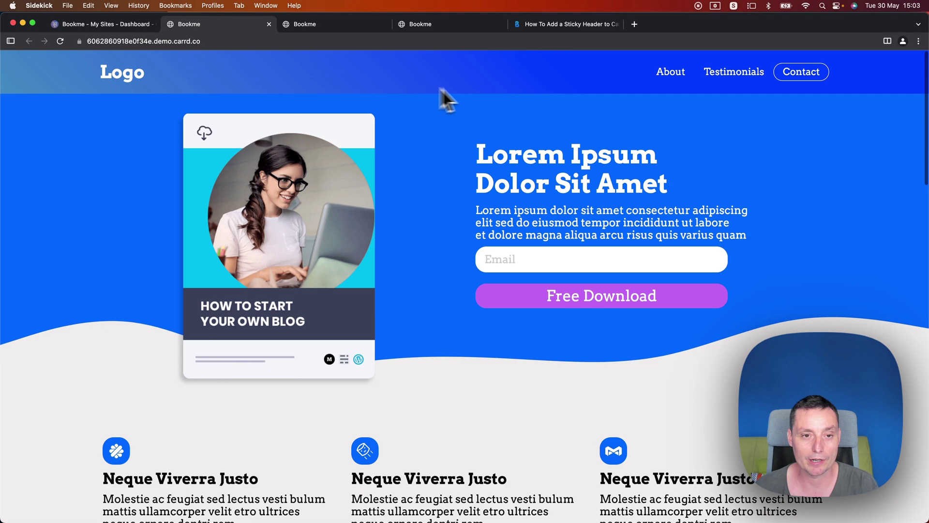
{"action": "scroll", "coordinate": [472, 124], "scroll_direction": "down", "scroll_amount": 5}
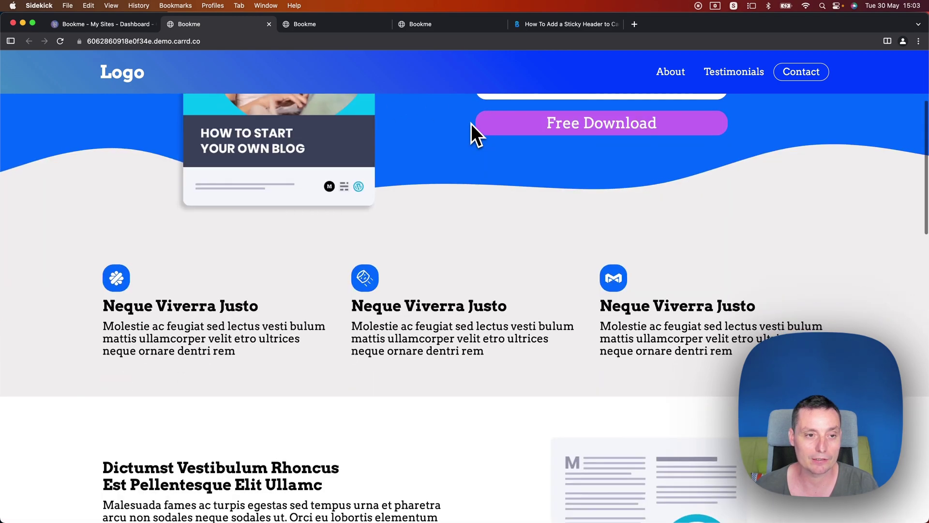
{"action": "scroll", "coordinate": [471, 124], "scroll_direction": "down", "scroll_amount": 3}
{"action": "scroll", "coordinate": [472, 124], "scroll_direction": "up", "scroll_amount": 7}
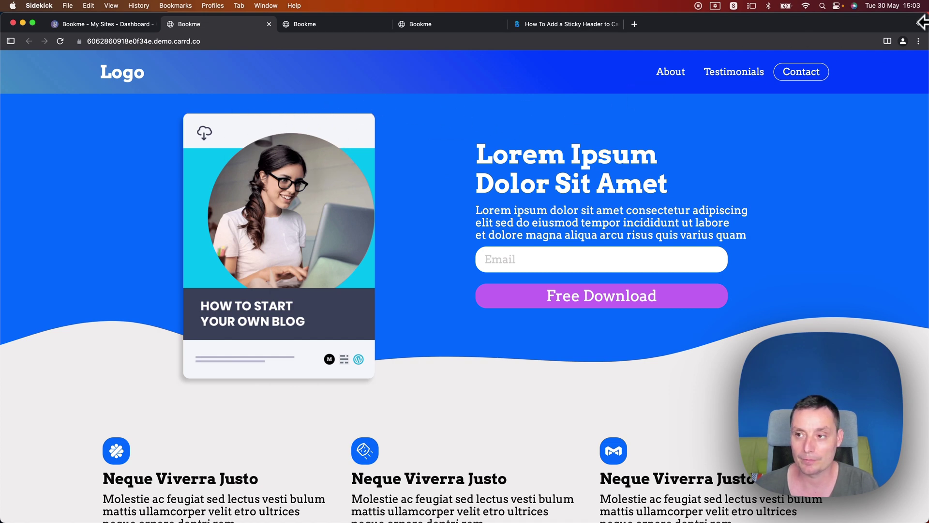
Narrow the browser to mobile width, scroll the demo, then widen it back to desktop.
{"action": "left_click_drag", "start_coordinate": [927, 29], "coordinate": [252, 54]}
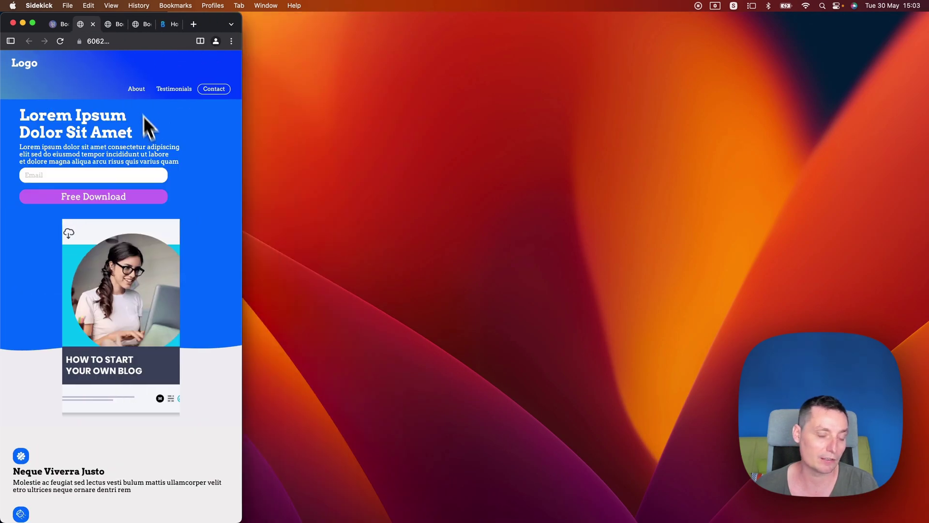
{"action": "scroll", "coordinate": [153, 145], "scroll_direction": "down", "scroll_amount": 3}
{"action": "scroll", "coordinate": [161, 152], "scroll_direction": "up", "scroll_amount": 3}
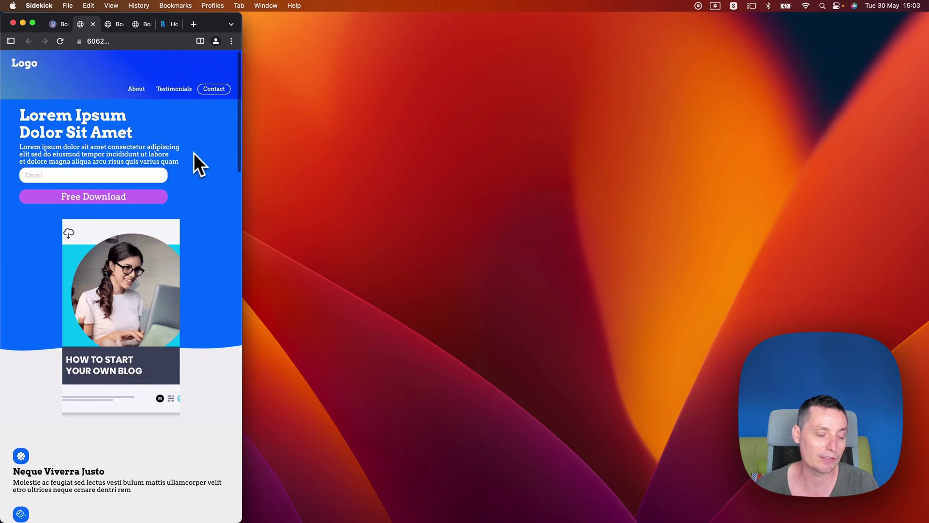
{"action": "left_click_drag", "start_coordinate": [242, 18], "coordinate": [925, 9]}
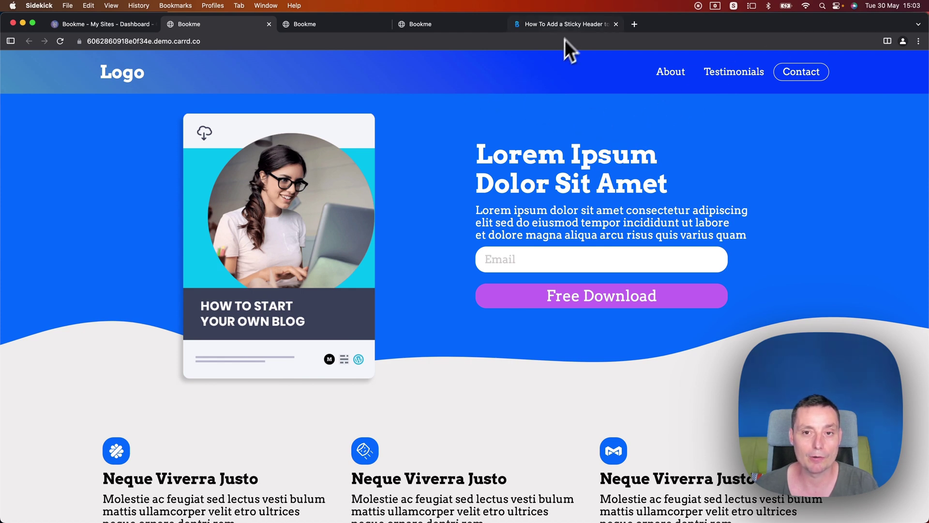
Copy the 'Stickey On Mobile Also' CSS block from the Bit Doze sticky-header article.
{"action": "left_click", "coordinate": [564, 24]}
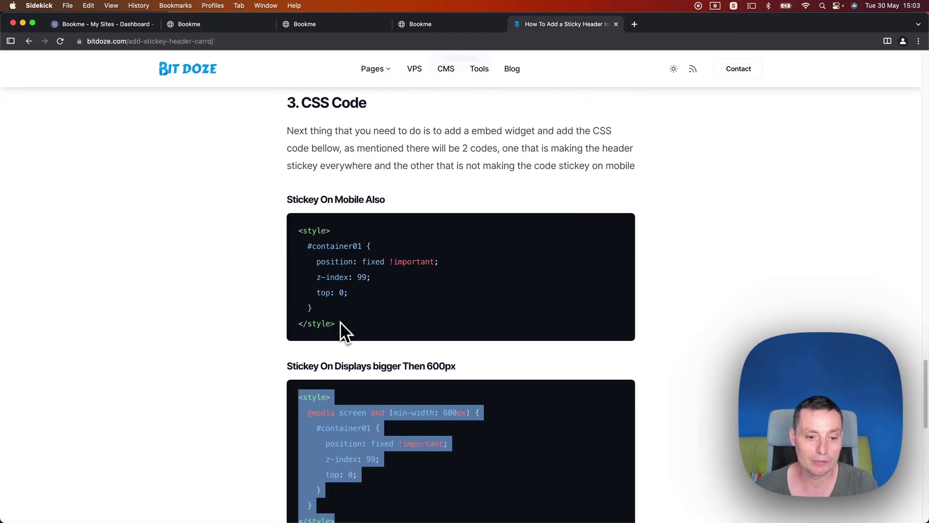
{"action": "left_click_drag", "start_coordinate": [336, 324], "coordinate": [298, 236]}
{"action": "scroll", "coordinate": [368, 328], "scroll_direction": "down", "scroll_amount": 1}
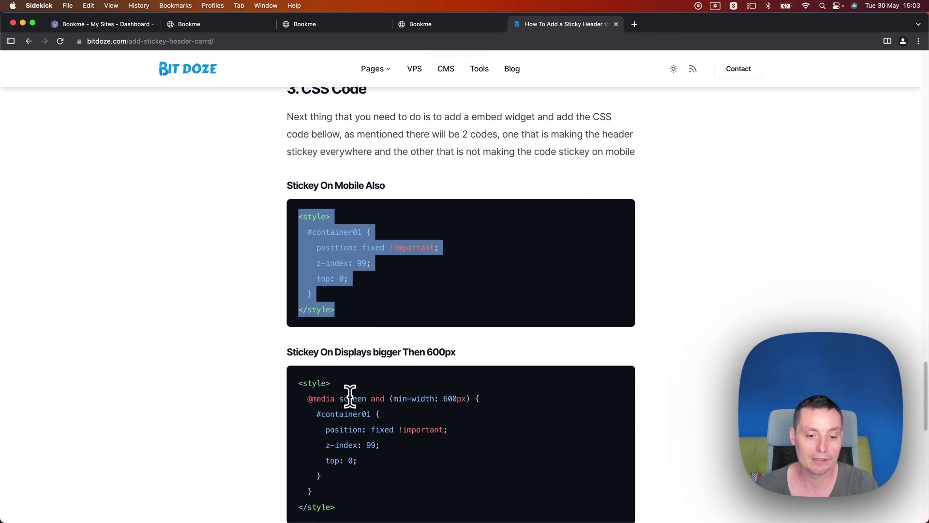
{"action": "left_click", "coordinate": [345, 282]}
{"action": "left_click_drag", "start_coordinate": [345, 312], "coordinate": [298, 214]}
{"action": "right_click", "coordinate": [308, 226]}
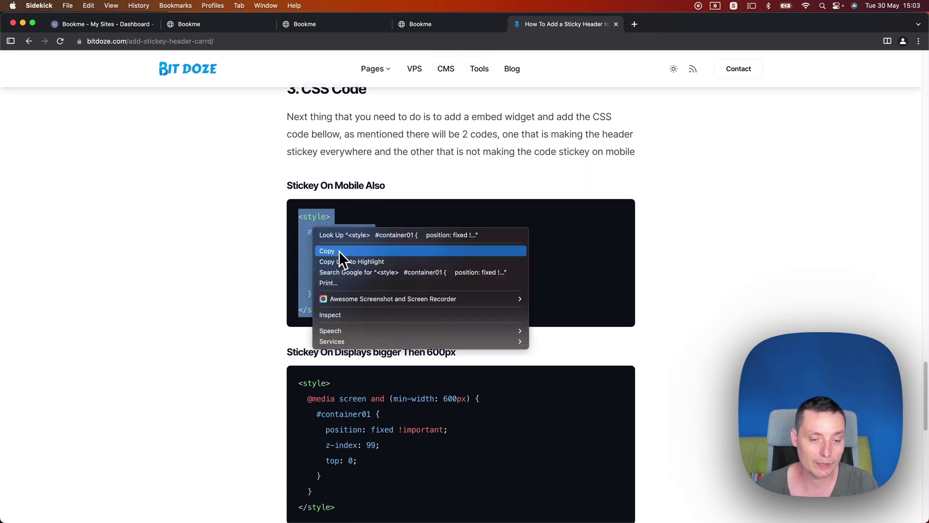
{"action": "left_click", "coordinate": [339, 252]}
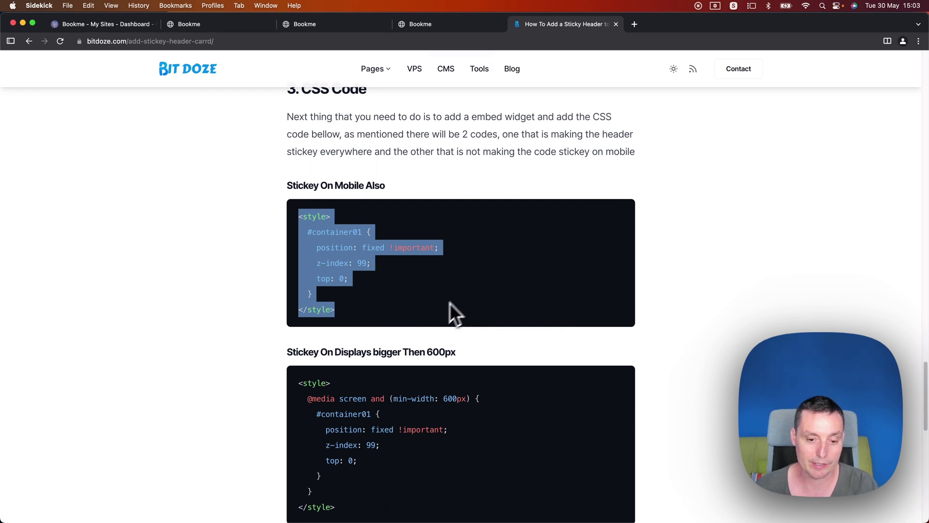
{"action": "scroll", "coordinate": [387, 339], "scroll_direction": "down", "scroll_amount": 1}
{"action": "scroll", "coordinate": [432, 373], "scroll_direction": "down", "scroll_amount": 1}
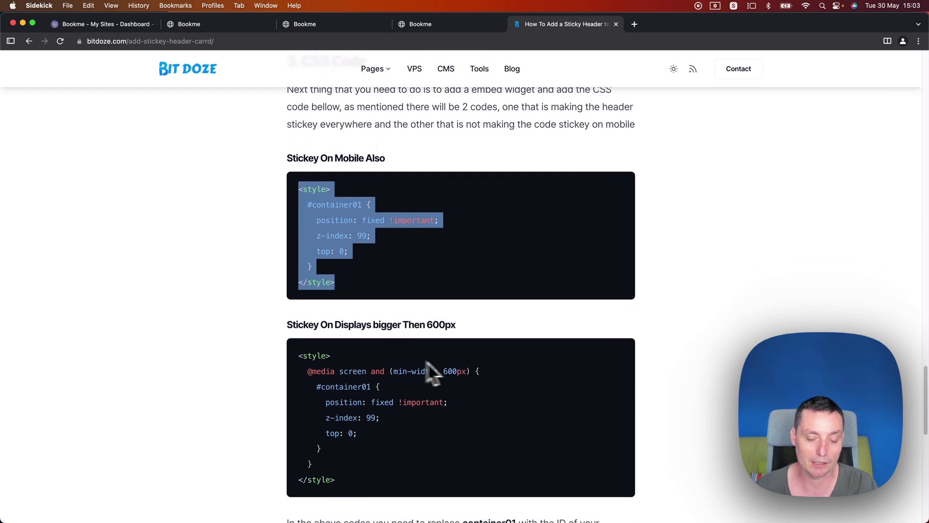
{"action": "scroll", "coordinate": [437, 316], "scroll_direction": "down", "scroll_amount": 3}
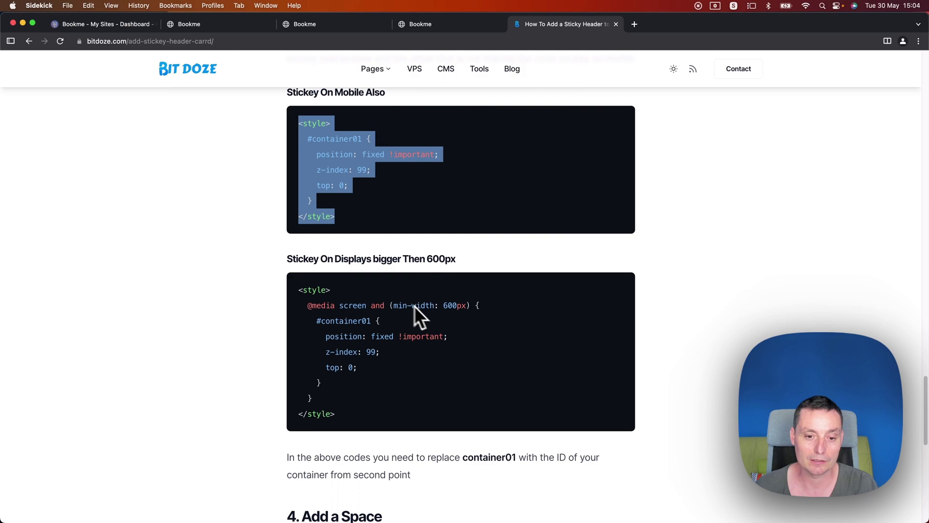
{"action": "scroll", "coordinate": [443, 315], "scroll_direction": "up", "scroll_amount": 5}
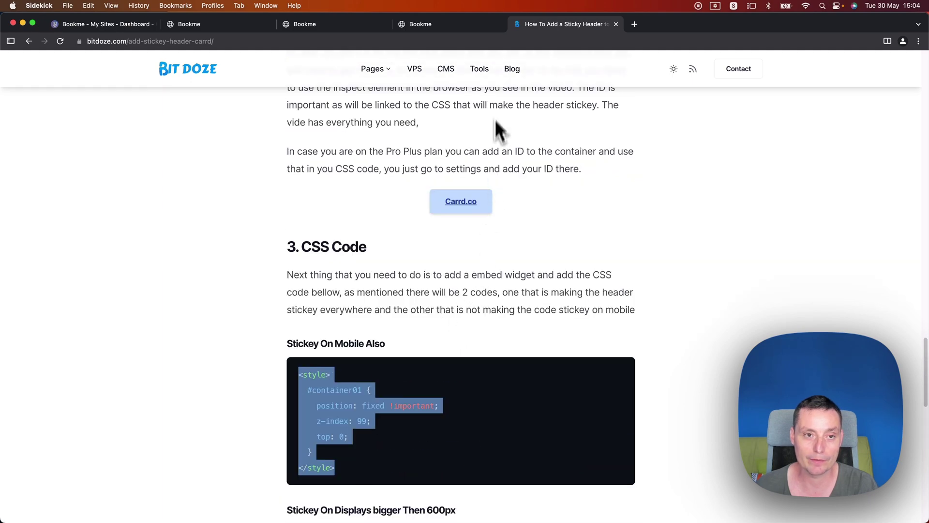
Replace the stickey embed's code with the copied media-query-free #container01 CSS, then re-save as template.
{"action": "left_click", "coordinate": [206, 23]}
{"action": "left_click", "coordinate": [103, 24]}
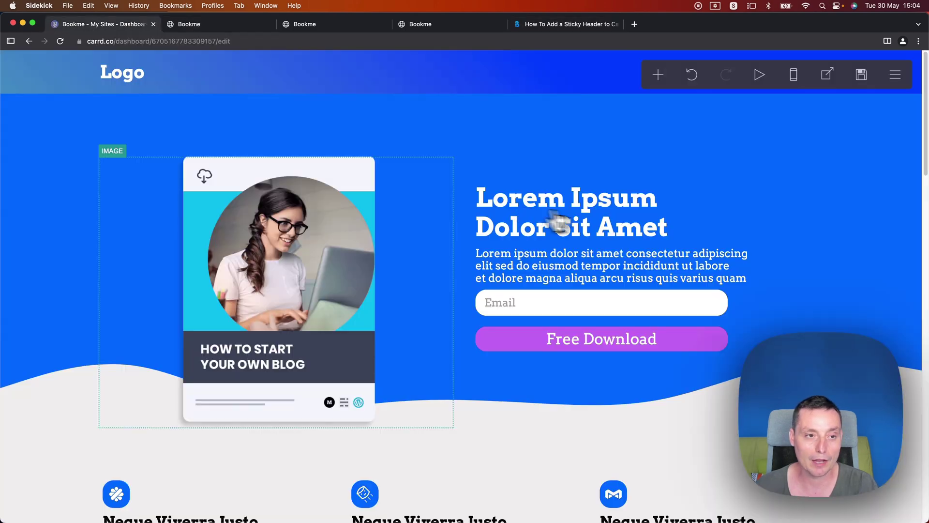
{"action": "scroll", "coordinate": [484, 277], "scroll_direction": "down", "scroll_amount": 10}
{"action": "scroll", "coordinate": [485, 277], "scroll_direction": "down", "scroll_amount": 5}
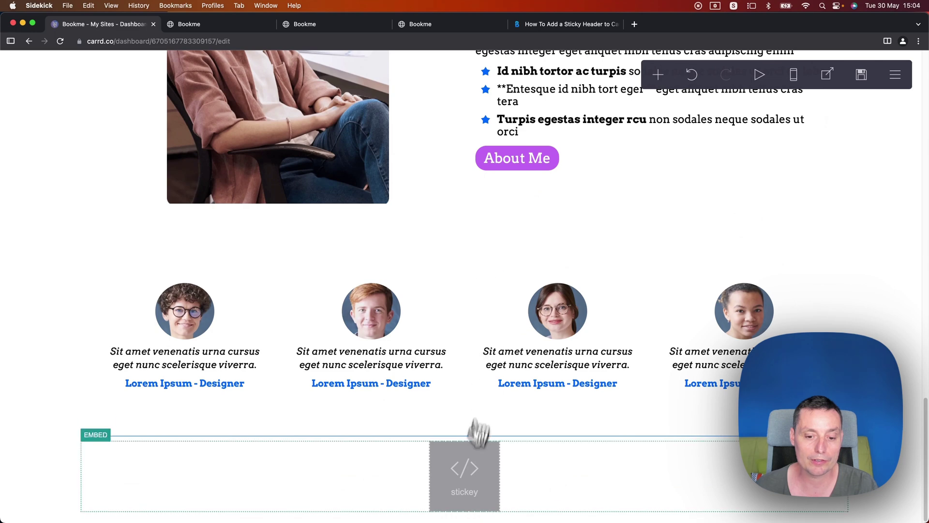
{"action": "left_click", "coordinate": [461, 481]}
{"action": "left_click_drag", "start_coordinate": [71, 382], "coordinate": [3, 232]}
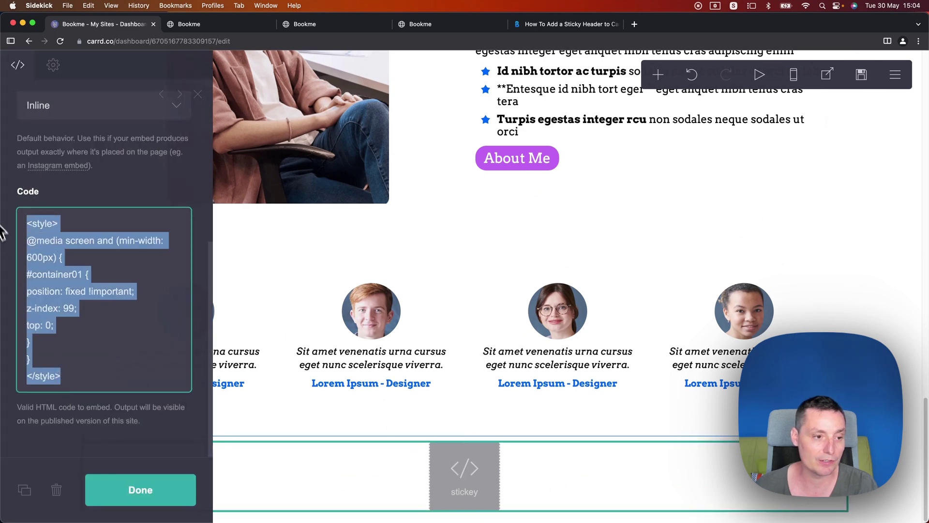
{"action": "key", "text": "super+v"}
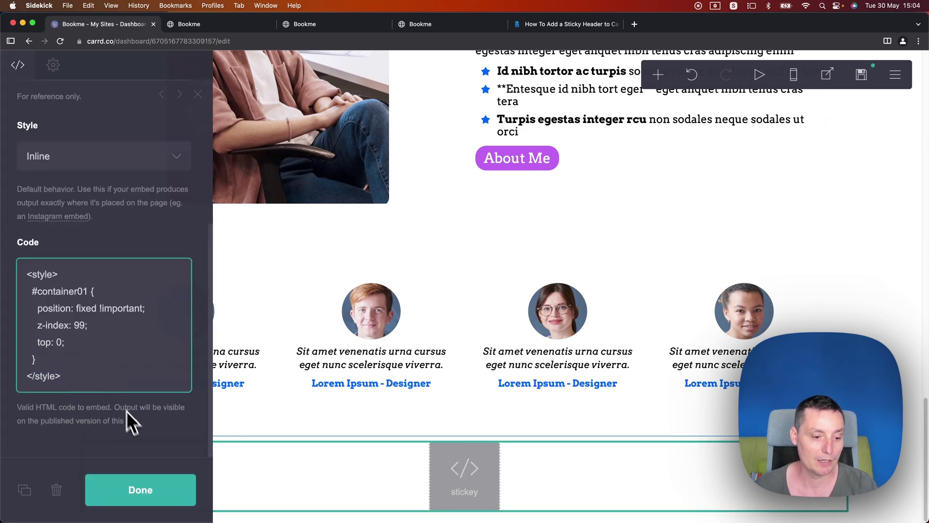
{"action": "left_click", "coordinate": [141, 490]}
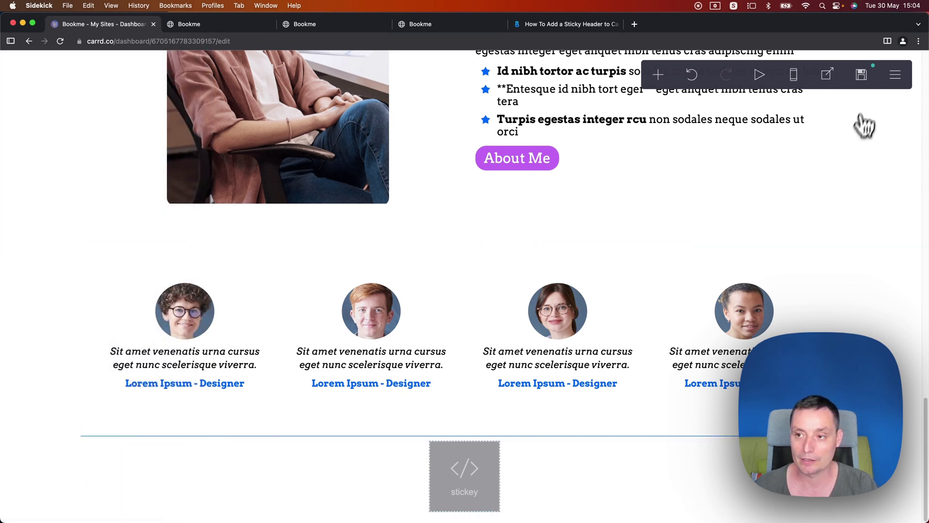
{"action": "left_click", "coordinate": [862, 75]}
{"action": "left_click", "coordinate": [133, 496]}
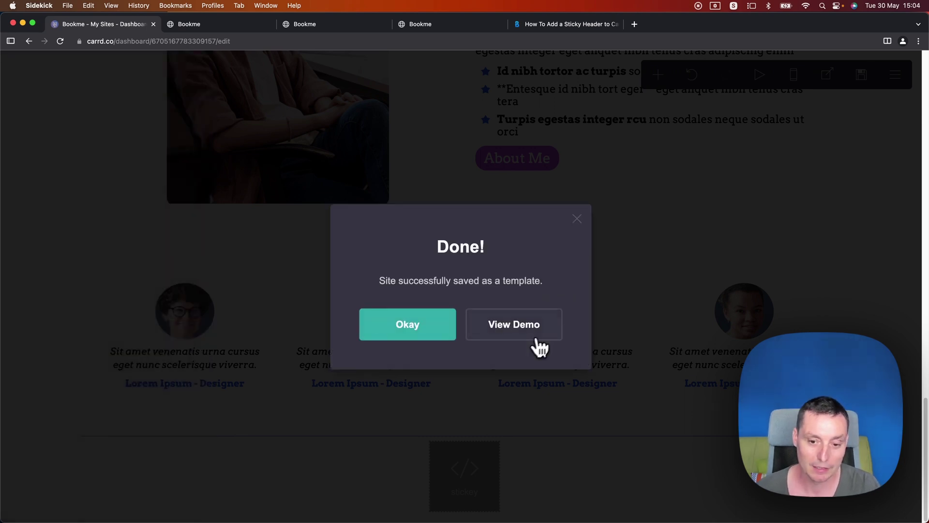
{"action": "left_click", "coordinate": [514, 324]}
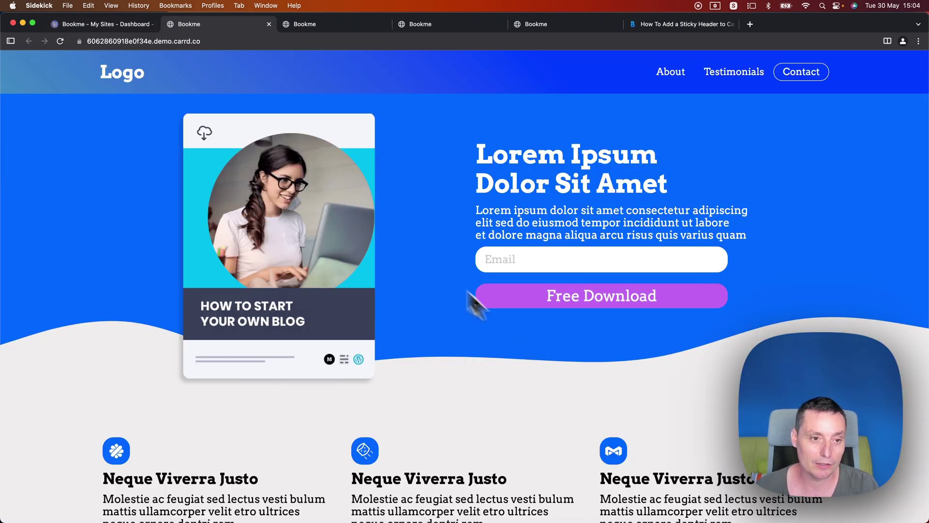
{"action": "scroll", "coordinate": [393, 237], "scroll_direction": "down", "scroll_amount": 3}
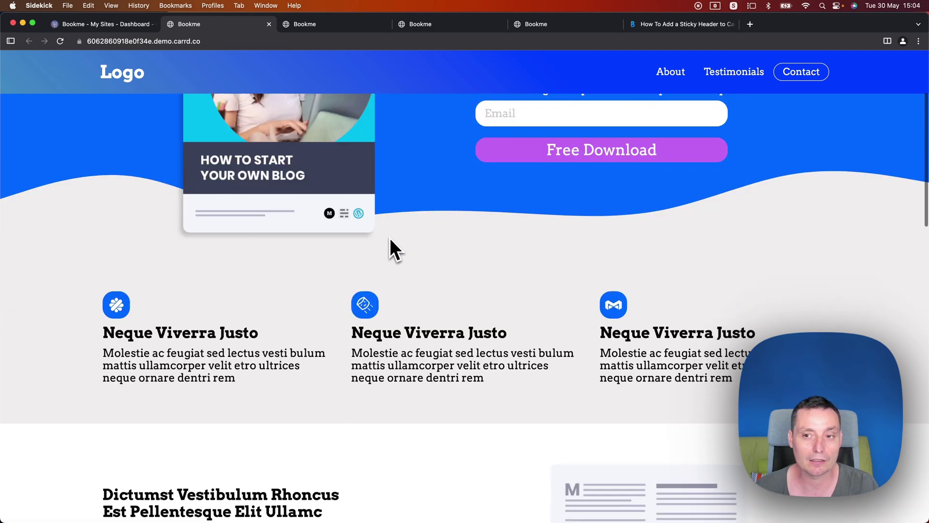
{"action": "scroll", "coordinate": [389, 238], "scroll_direction": "up", "scroll_amount": 4}
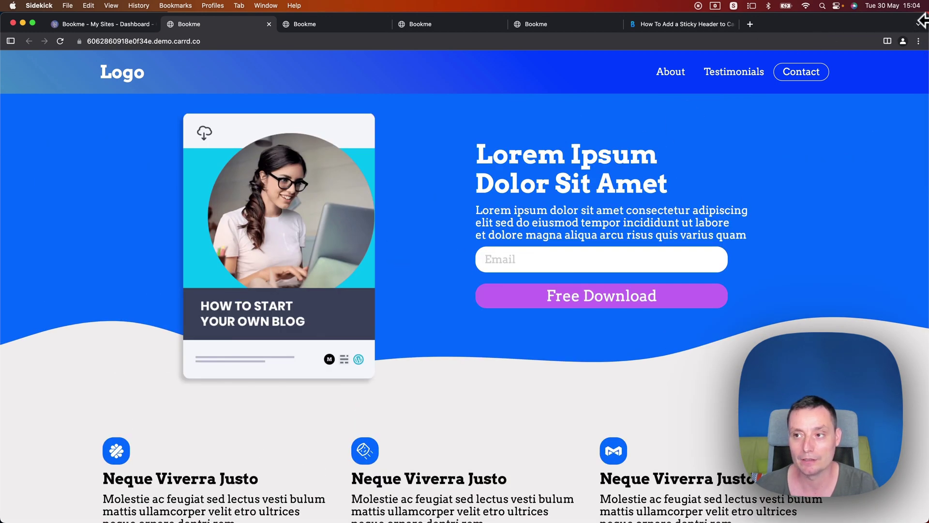
{"action": "left_click_drag", "start_coordinate": [922, 20], "coordinate": [242, 21]}
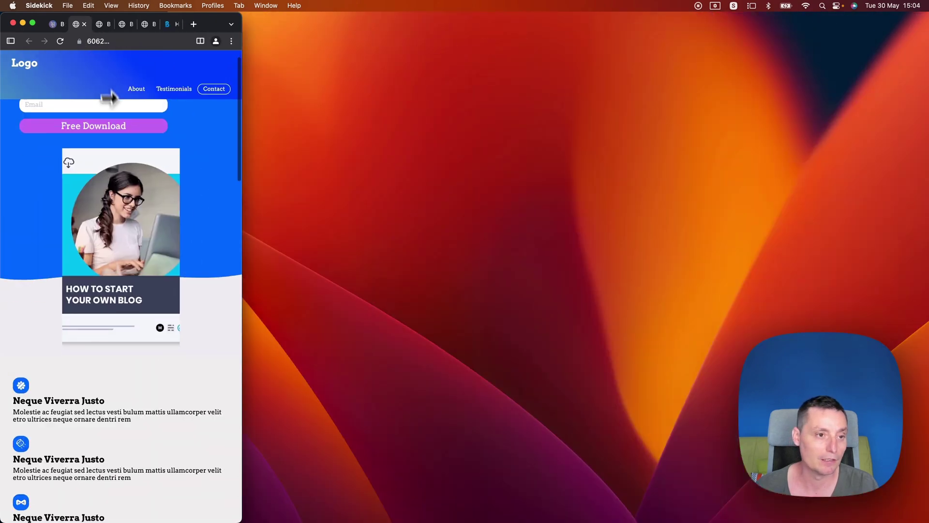
{"action": "scroll", "coordinate": [136, 145], "scroll_direction": "down", "scroll_amount": 5}
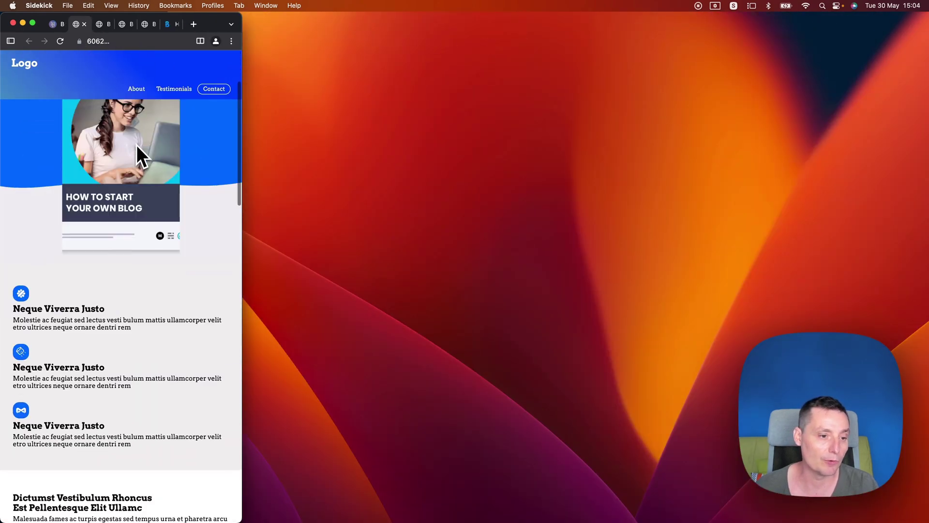
{"action": "scroll", "coordinate": [136, 145], "scroll_direction": "down", "scroll_amount": 9}
{"action": "scroll", "coordinate": [136, 145], "scroll_direction": "up", "scroll_amount": 15}
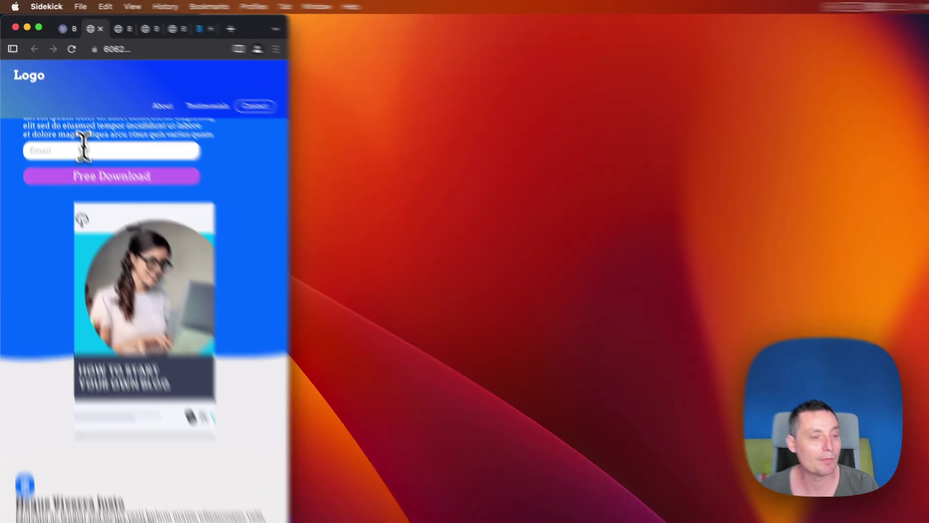
{"action": "left_click", "coordinate": [71, 125]}
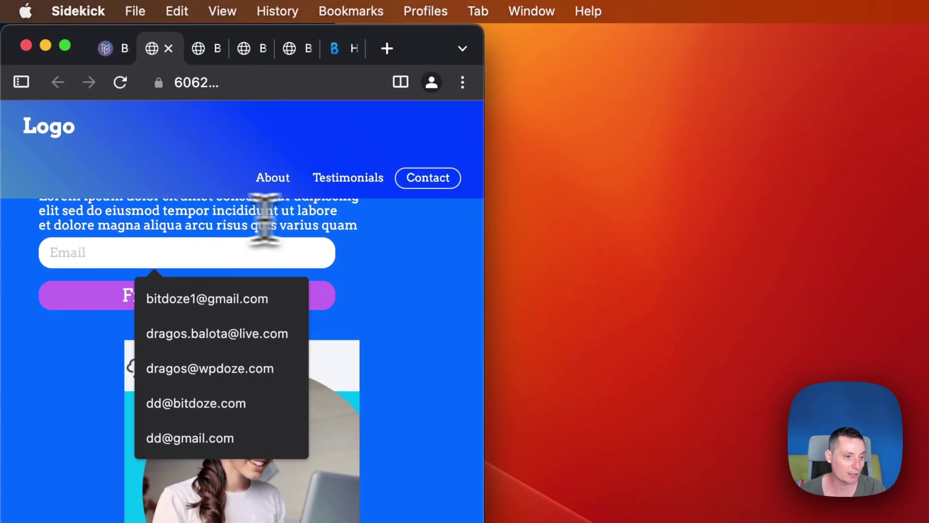
{"action": "left_click", "coordinate": [431, 261]}
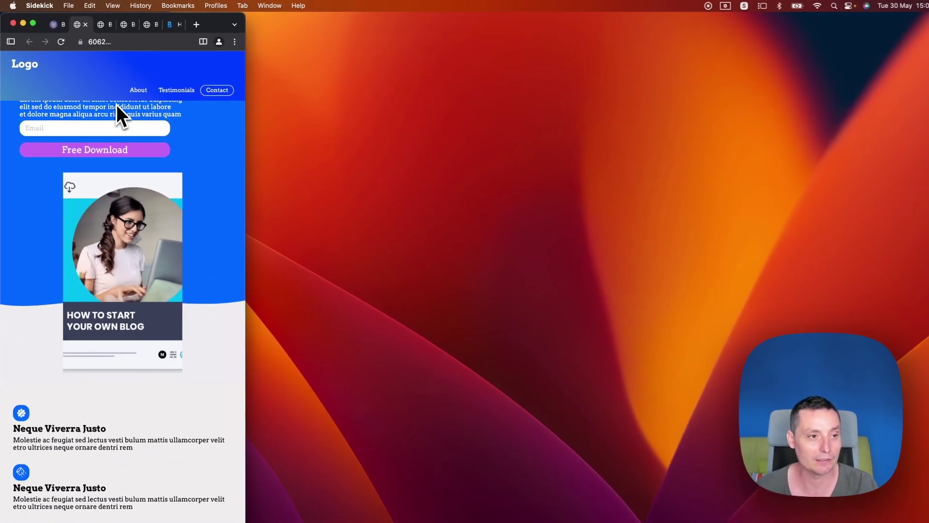
{"action": "scroll", "coordinate": [130, 128], "scroll_direction": "down", "scroll_amount": 3}
{"action": "scroll", "coordinate": [131, 131], "scroll_direction": "up", "scroll_amount": 3}
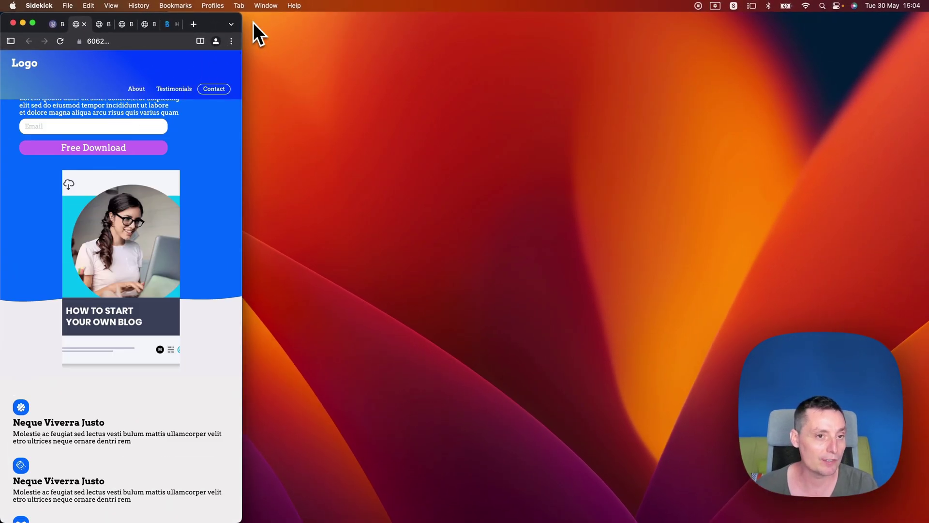
{"action": "left_click_drag", "start_coordinate": [242, 22], "coordinate": [844, 14]}
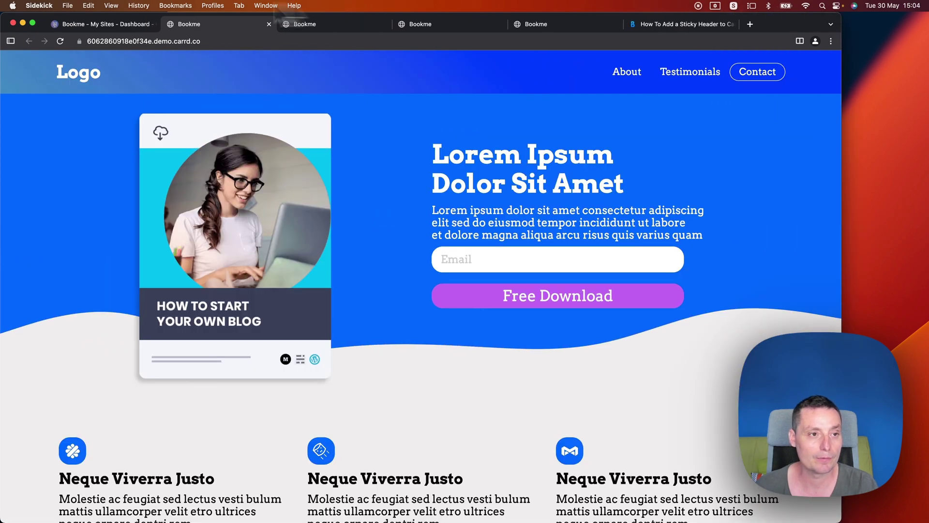
Dismiss the template-saved confirmation, scroll to the top, and open the hero container's settings.
{"action": "left_click", "coordinate": [82, 26]}
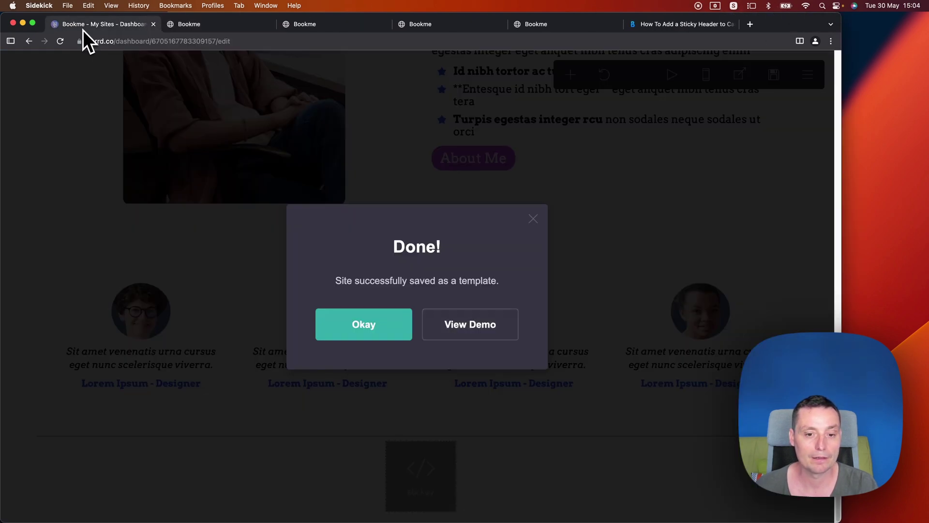
{"action": "left_click", "coordinate": [536, 213]}
{"action": "scroll", "coordinate": [426, 246], "scroll_direction": "up", "scroll_amount": 15}
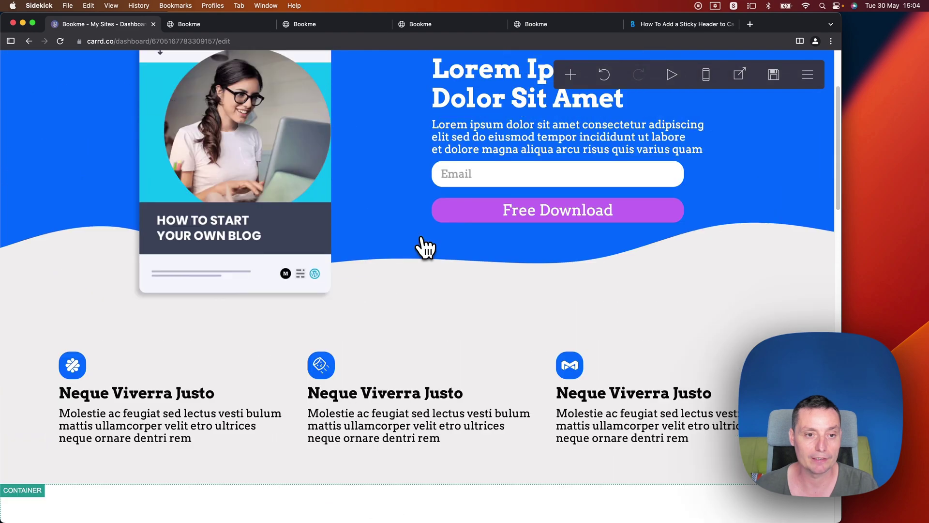
{"action": "scroll", "coordinate": [426, 246], "scroll_direction": "up", "scroll_amount": 3}
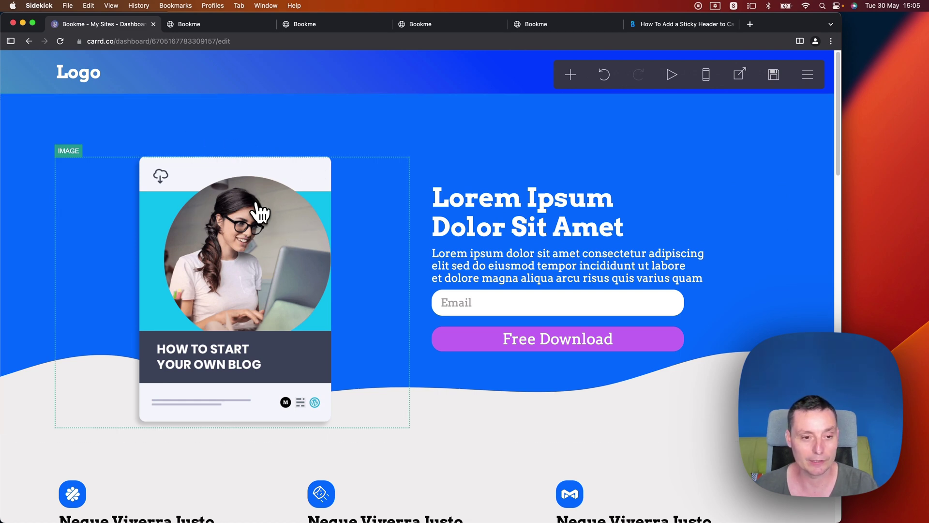
{"action": "left_click", "coordinate": [251, 153]}
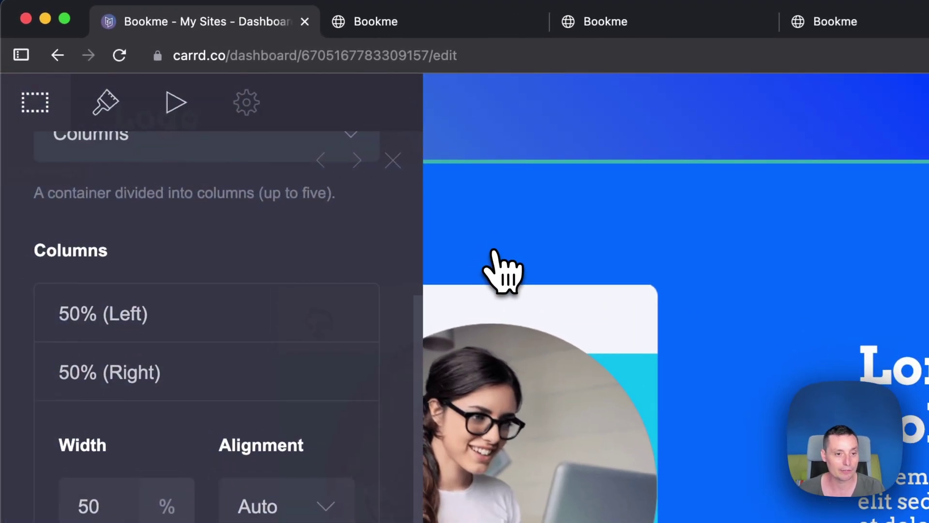
{"action": "key", "text": "Escape"}
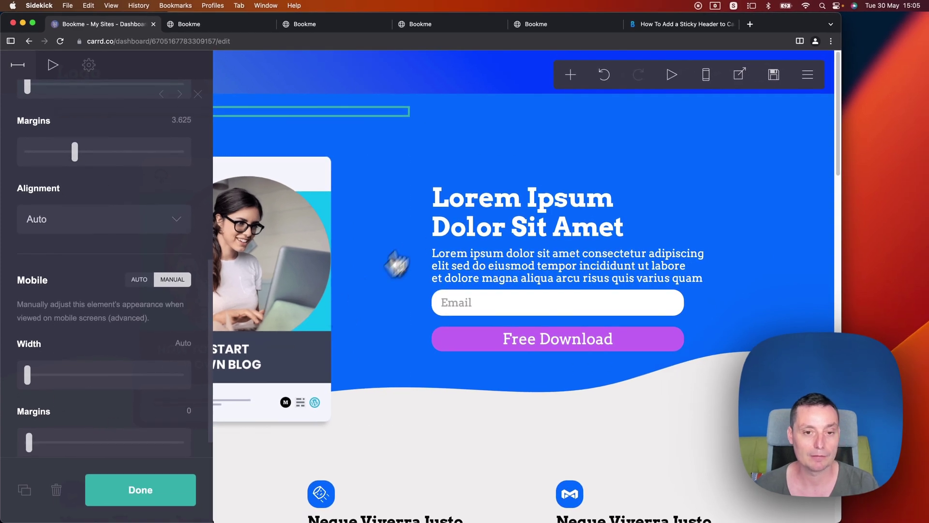
{"action": "left_click", "coordinate": [504, 141]}
Insert a Divider element and move it above the Lorem Ipsum Dolor Sit Amet heading.
{"action": "left_click", "coordinate": [518, 202]}
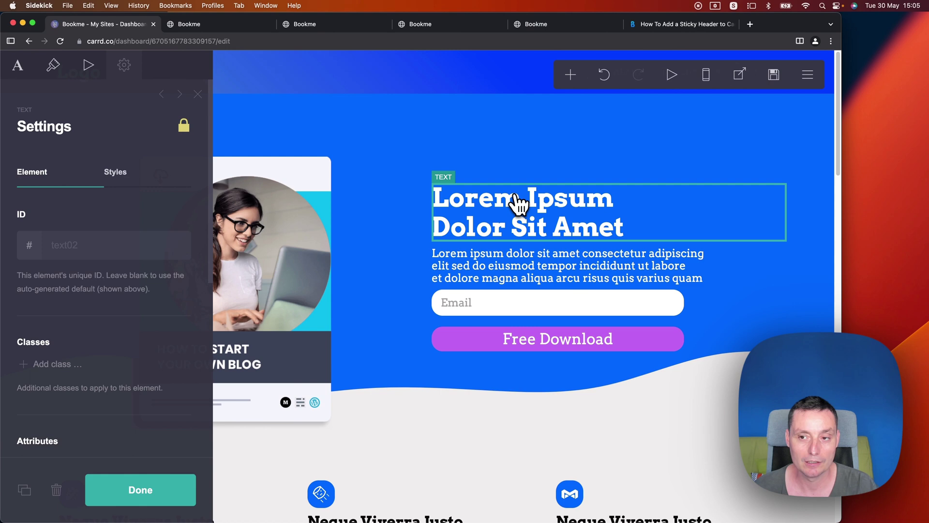
{"action": "left_click", "coordinate": [572, 76]}
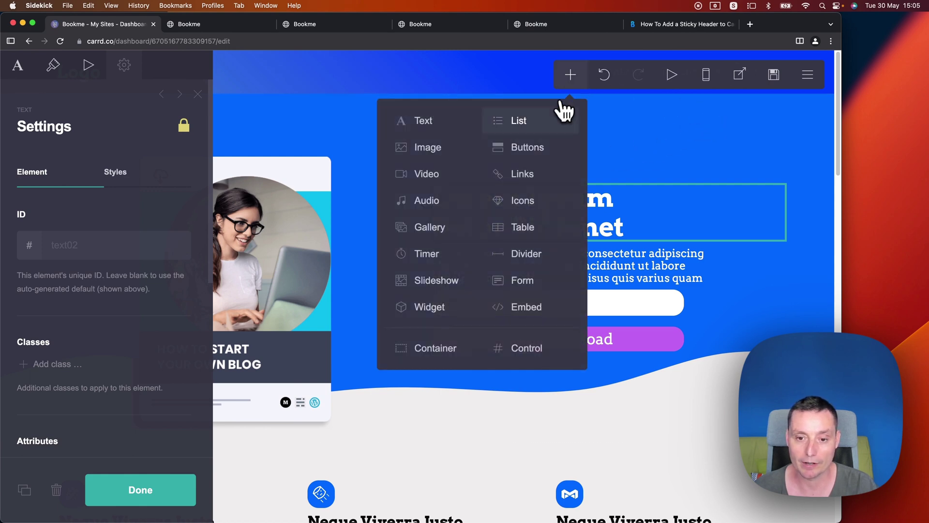
{"action": "left_click", "coordinate": [532, 254]}
{"action": "left_click_drag", "start_coordinate": [534, 253], "coordinate": [520, 140]}
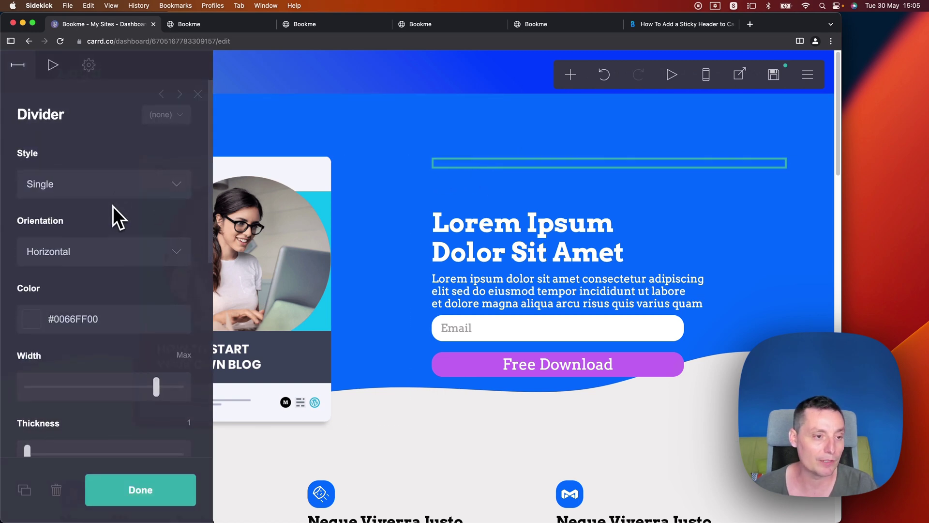
Give the divider about half width (~49), Auto desktop margins and mobile margins of 9.
{"action": "scroll", "coordinate": [112, 206], "scroll_direction": "down", "scroll_amount": 3}
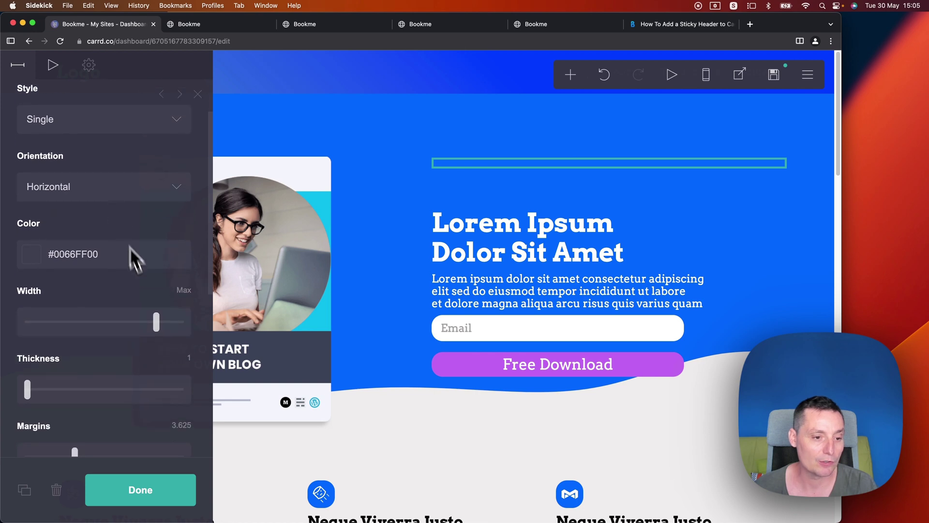
{"action": "left_click_drag", "start_coordinate": [157, 323], "coordinate": [64, 327]}
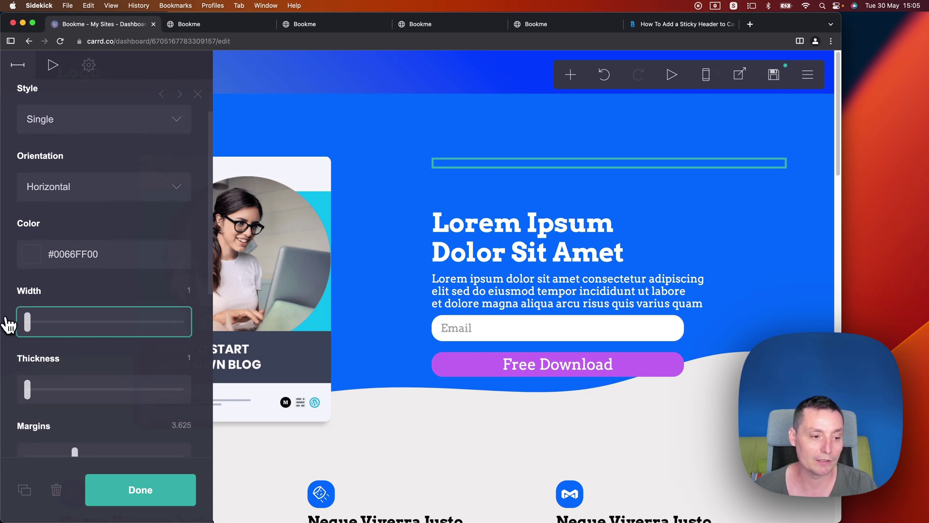
{"action": "left_click_drag", "start_coordinate": [8, 324], "coordinate": [66, 330]}
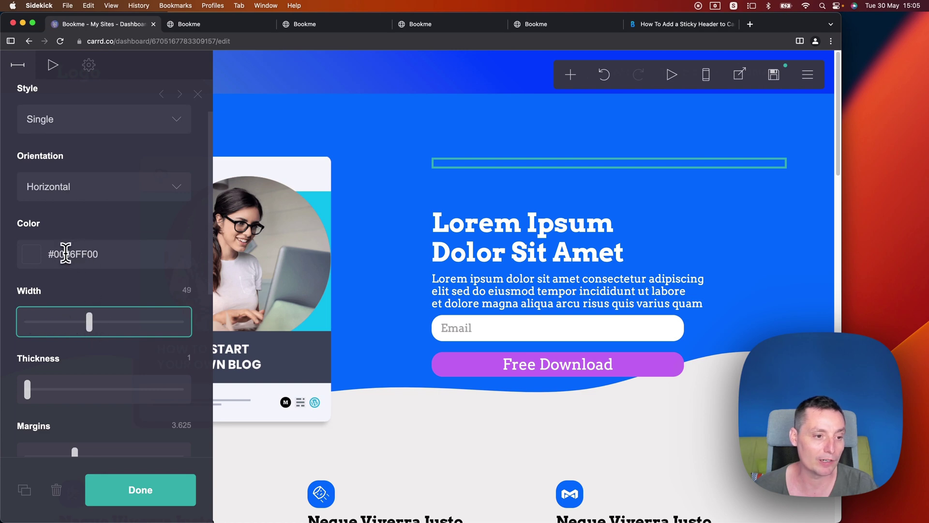
{"action": "left_click", "coordinate": [66, 254]}
{"action": "left_click", "coordinate": [76, 216]}
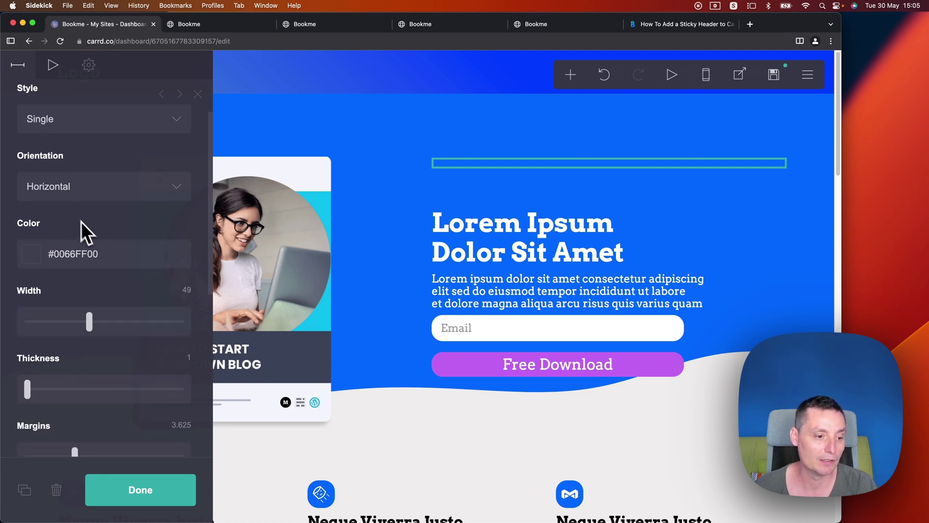
{"action": "scroll", "coordinate": [93, 231], "scroll_direction": "down", "scroll_amount": 2}
{"action": "left_click_drag", "start_coordinate": [74, 411], "coordinate": [29, 409]}
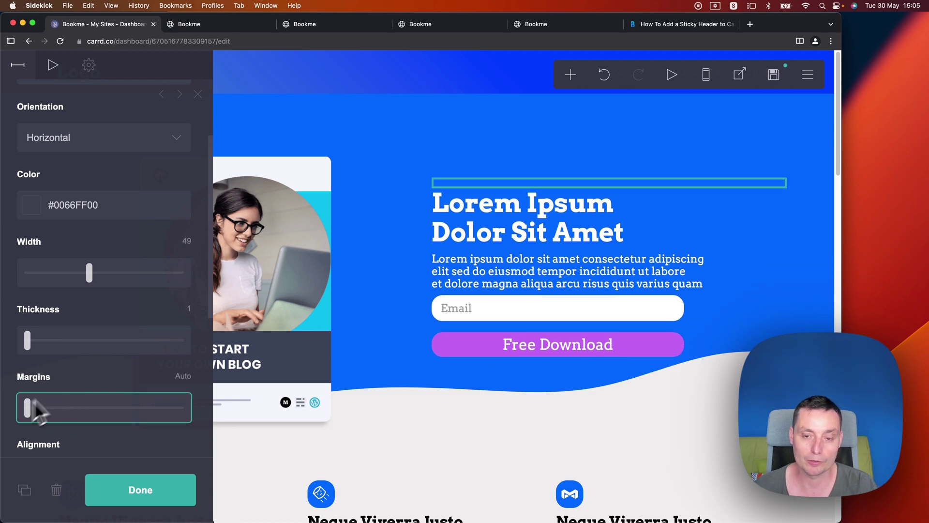
{"action": "scroll", "coordinate": [179, 208], "scroll_direction": "down", "scroll_amount": 6}
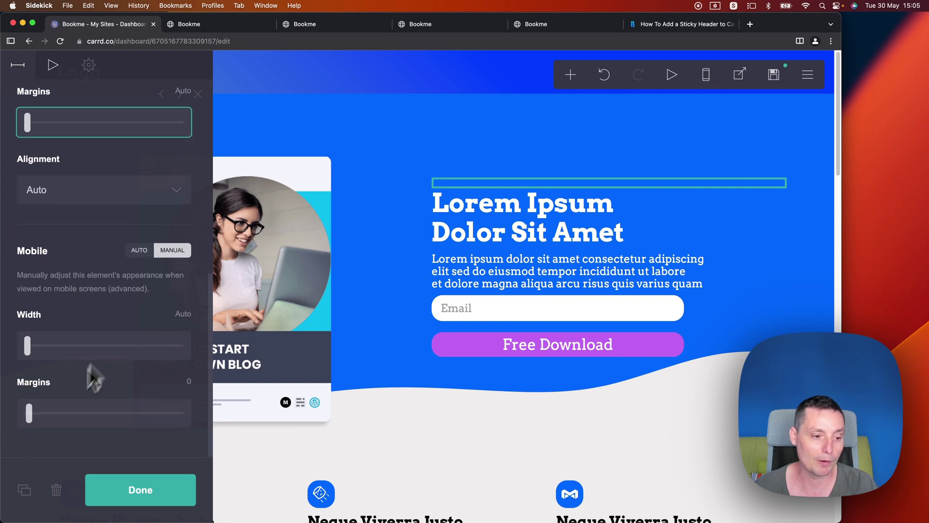
{"action": "left_click_drag", "start_coordinate": [28, 416], "coordinate": [30, 412]}
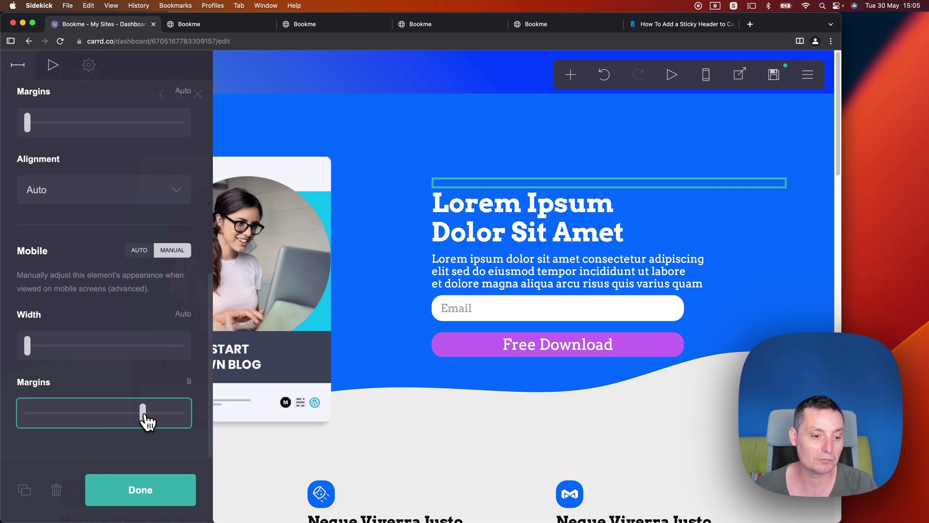
{"action": "left_click", "coordinate": [140, 490]}
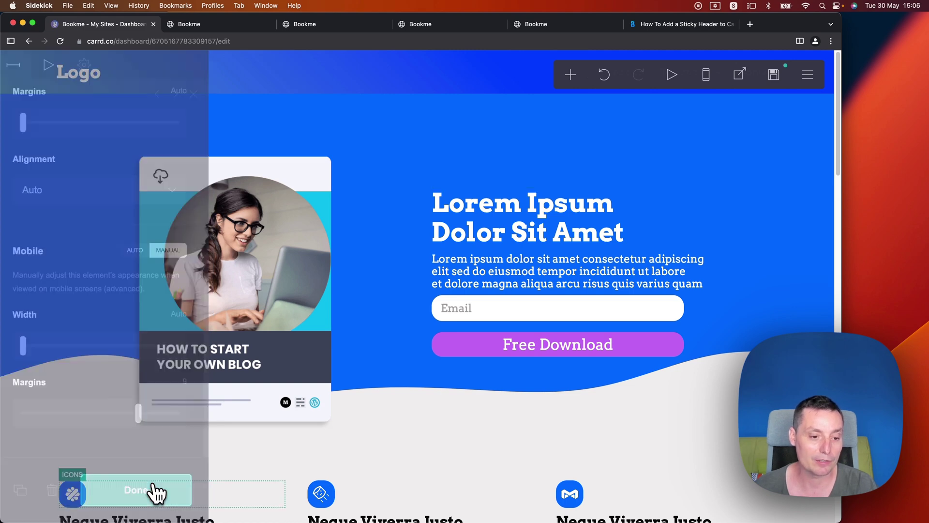
Save the site changes and scroll through the updated demo to check the fixed header.
{"action": "left_click", "coordinate": [789, 73]}
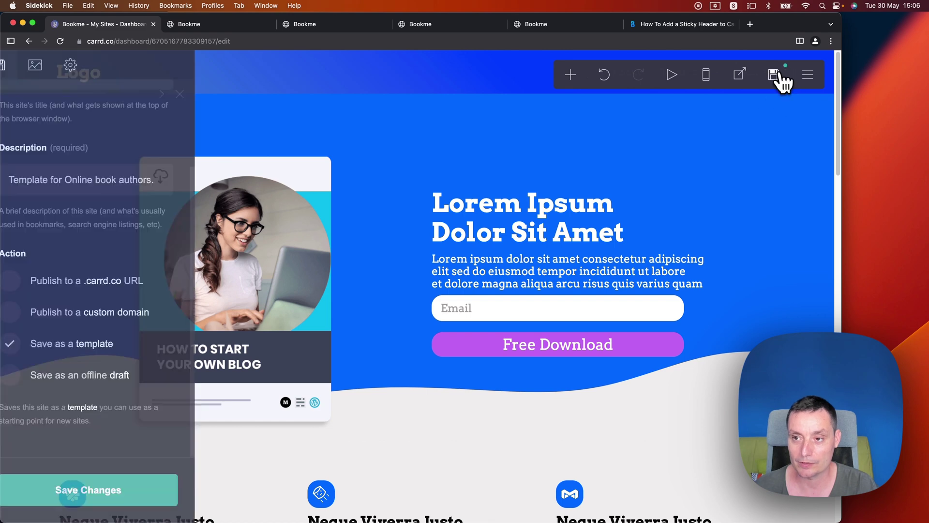
{"action": "left_click", "coordinate": [104, 489]}
{"action": "left_click", "coordinate": [476, 324]}
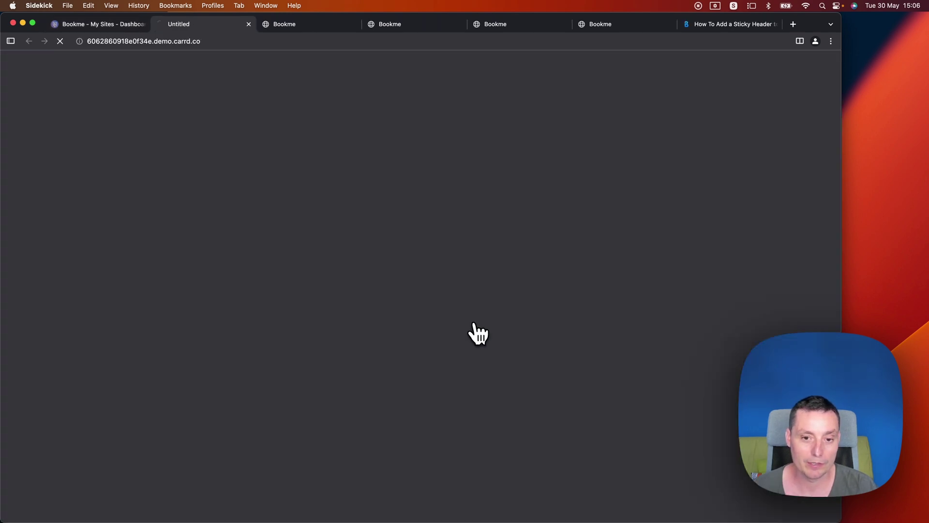
{"action": "scroll", "coordinate": [338, 193], "scroll_direction": "down", "scroll_amount": 3}
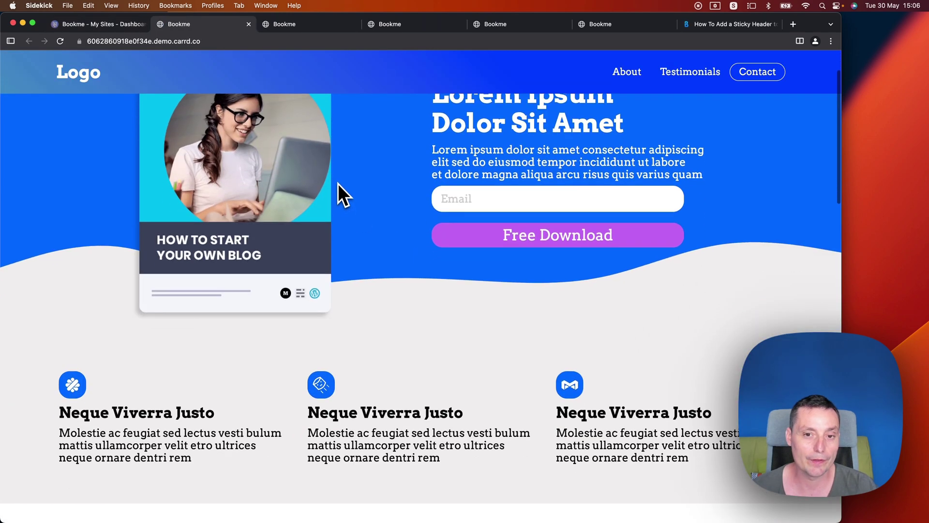
{"action": "scroll", "coordinate": [338, 193], "scroll_direction": "up", "scroll_amount": 3}
{"action": "scroll", "coordinate": [338, 184], "scroll_direction": "down", "scroll_amount": 2}
{"action": "scroll", "coordinate": [338, 184], "scroll_direction": "up", "scroll_amount": 1}
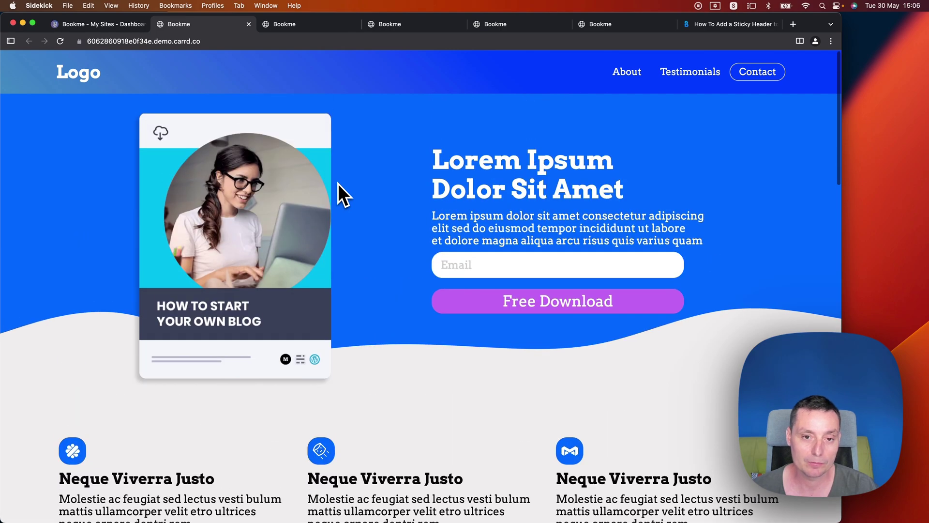
{"action": "scroll", "coordinate": [338, 184], "scroll_direction": "down", "scroll_amount": 6}
{"action": "scroll", "coordinate": [338, 184], "scroll_direction": "up", "scroll_amount": 6}
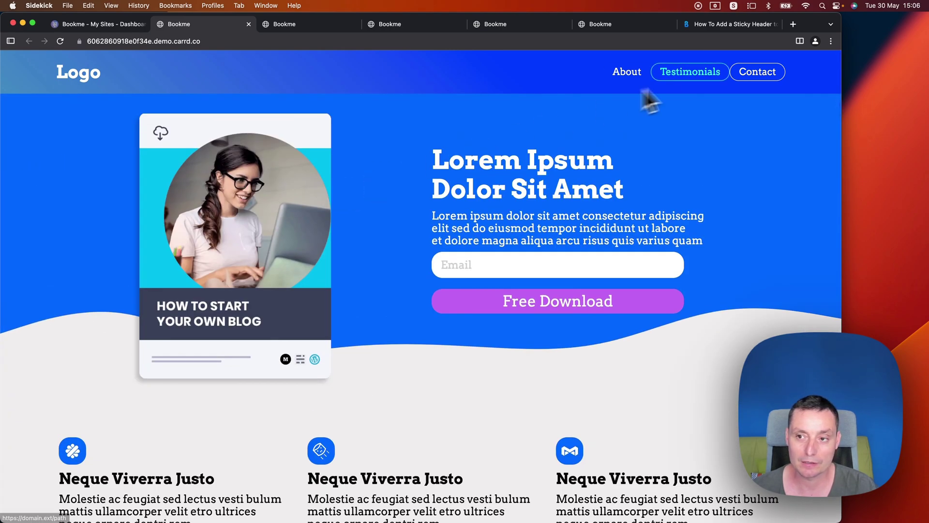
Narrow the browser to phone width and scroll to confirm the header stays pinned.
{"action": "left_click_drag", "start_coordinate": [842, 18], "coordinate": [154, 79]}
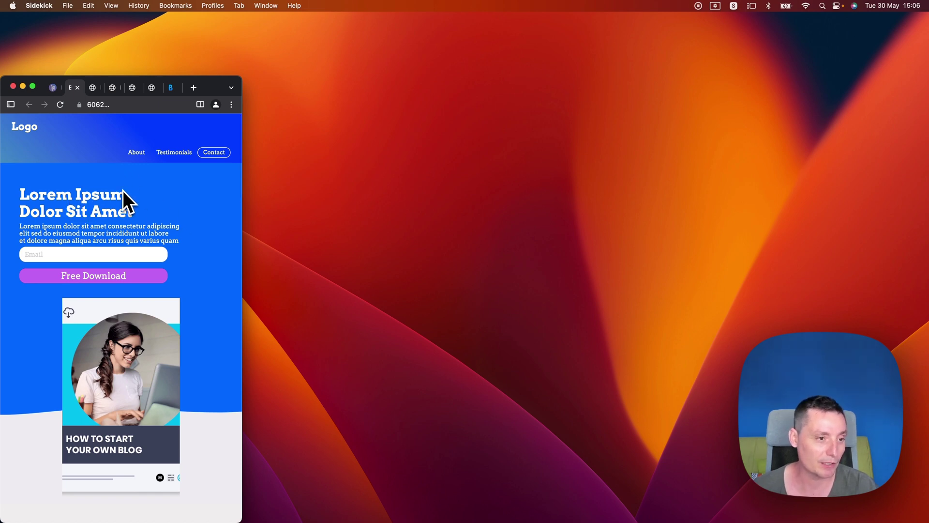
{"action": "scroll", "coordinate": [123, 191], "scroll_direction": "down", "scroll_amount": 5}
{"action": "scroll", "coordinate": [123, 190], "scroll_direction": "up", "scroll_amount": 5}
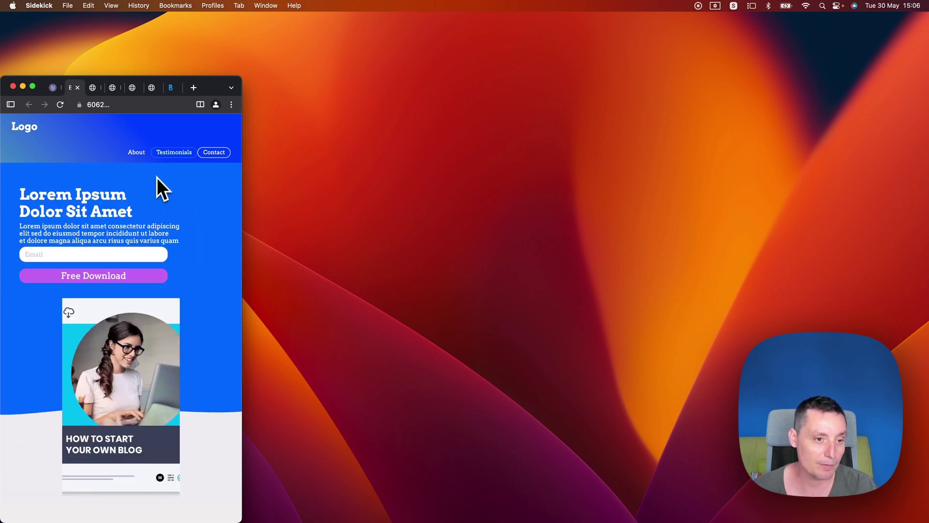
{"action": "scroll", "coordinate": [154, 199], "scroll_direction": "down", "scroll_amount": 5}
{"action": "scroll", "coordinate": [158, 207], "scroll_direction": "down", "scroll_amount": 15}
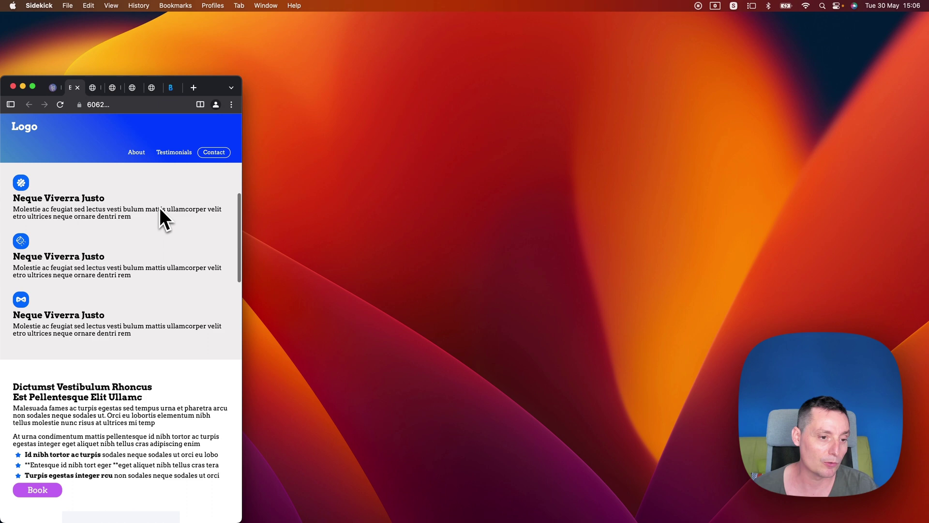